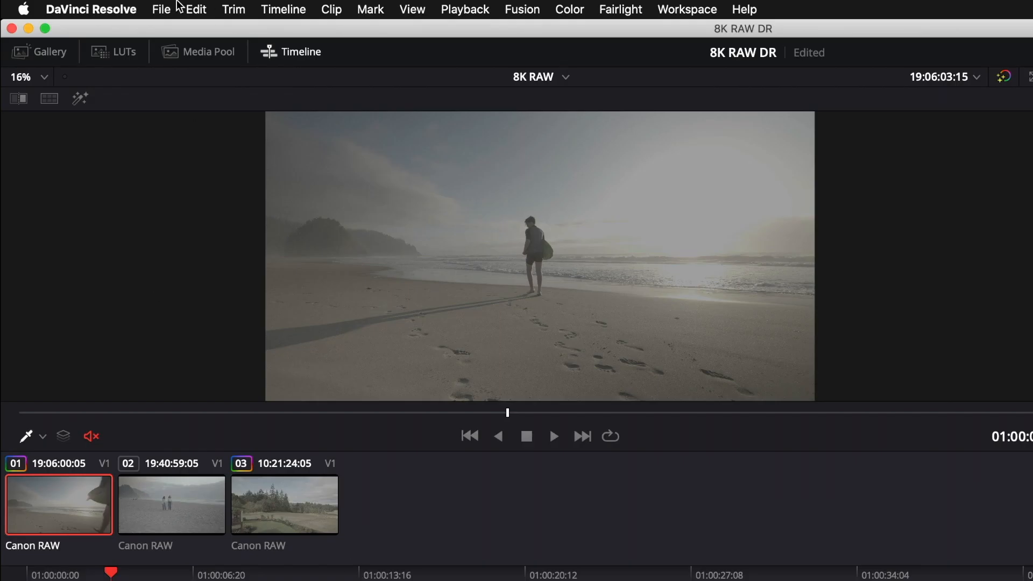
Check the timeline resolution and frame rate in the project's master settings
left_click(161, 7)
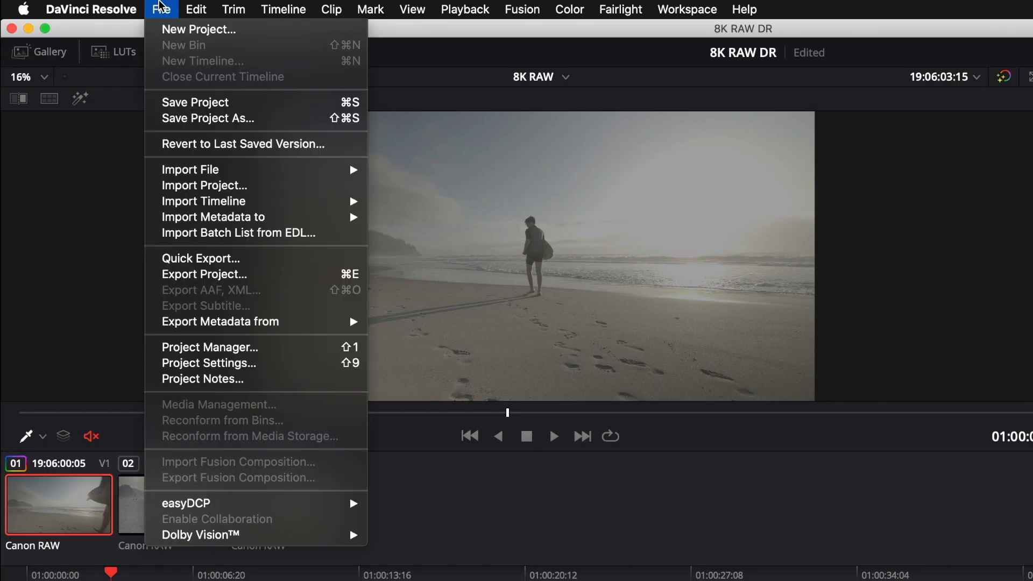
left_click(247, 365)
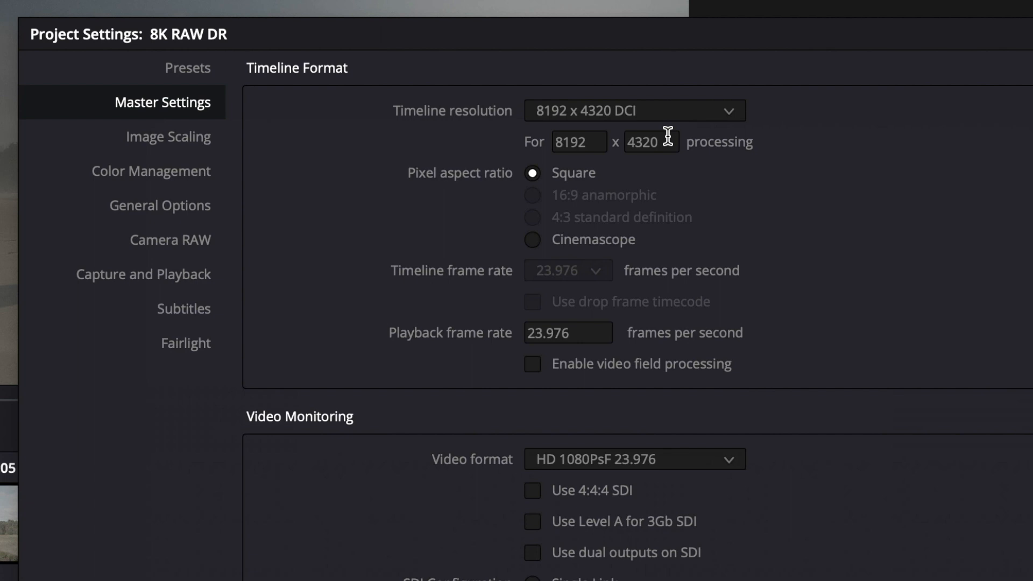
left_click(709, 529)
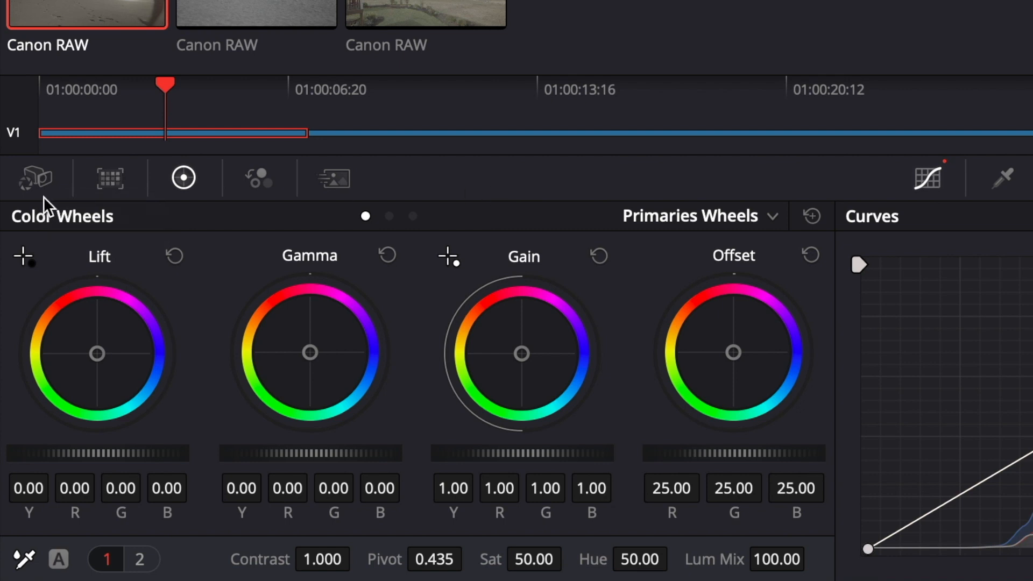
In the first clip's Camera Raw settings, set decode quality to Full Res - Canon and decode using Clip
left_click(38, 178)
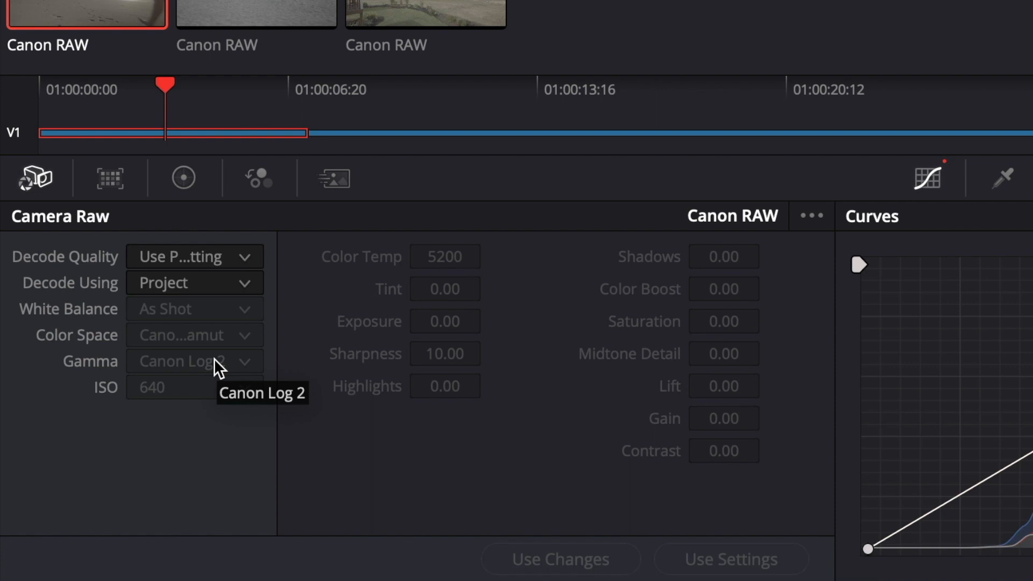
left_click(227, 258)
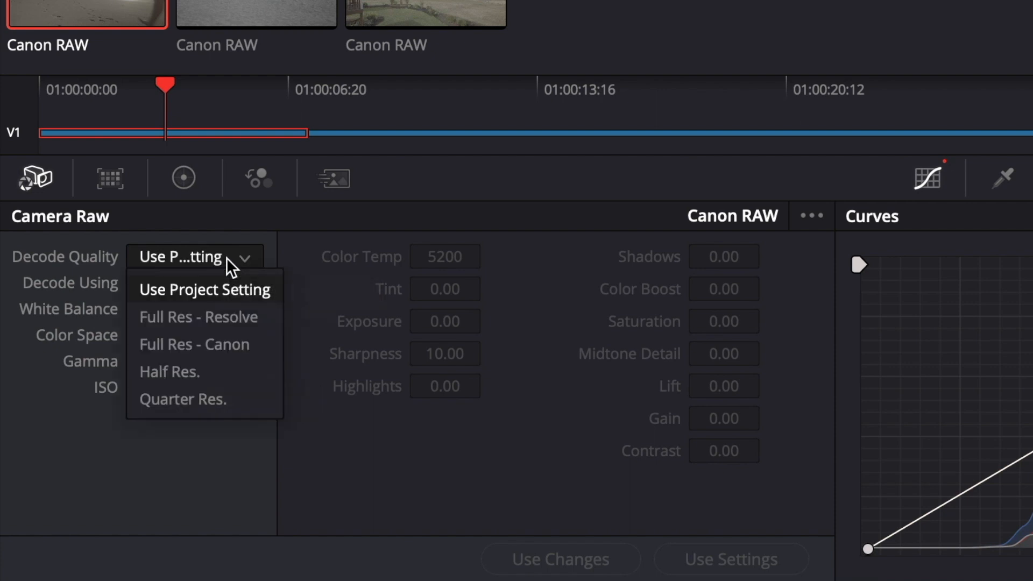
left_click(250, 343)
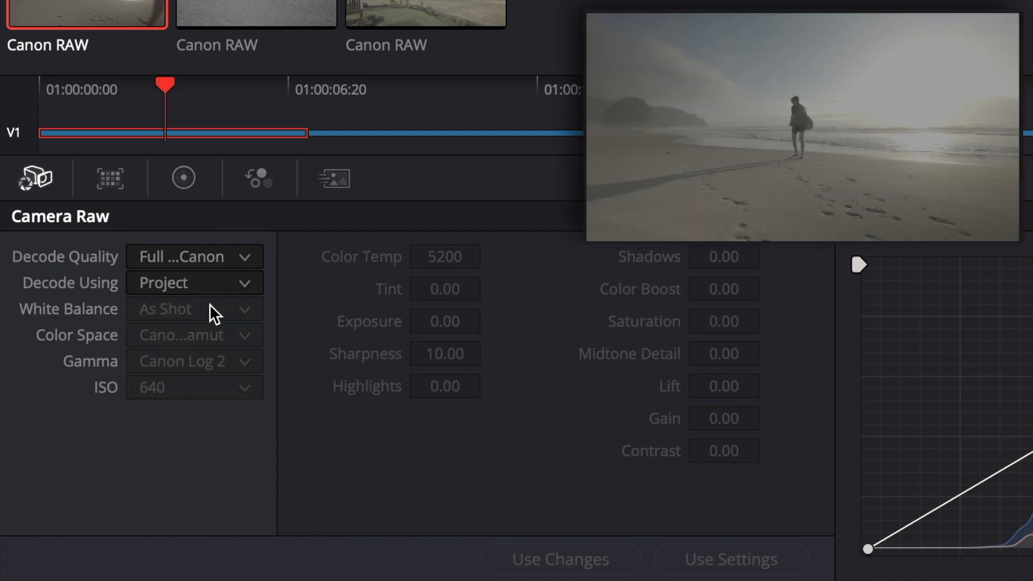
left_click(210, 284)
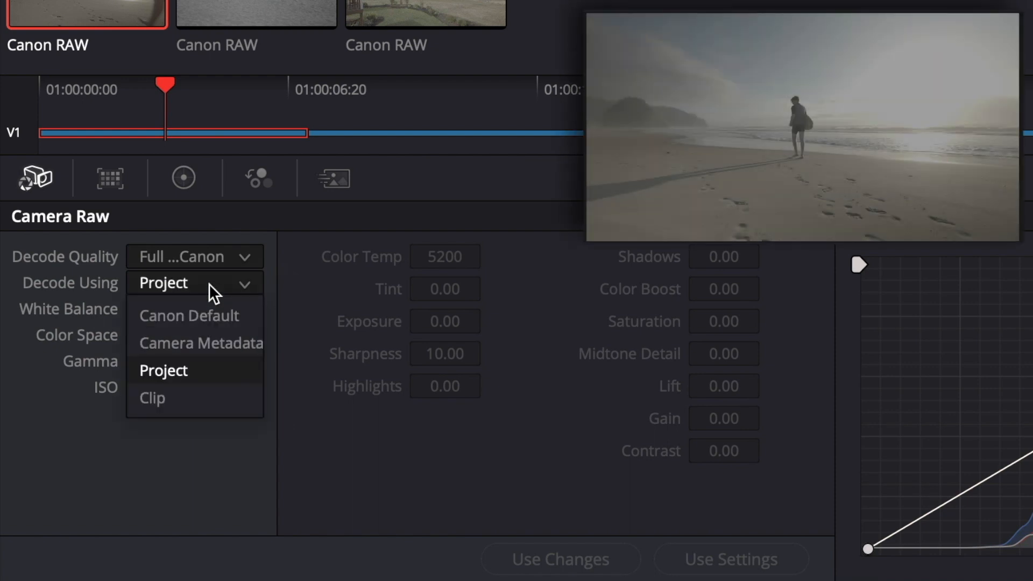
left_click(206, 397)
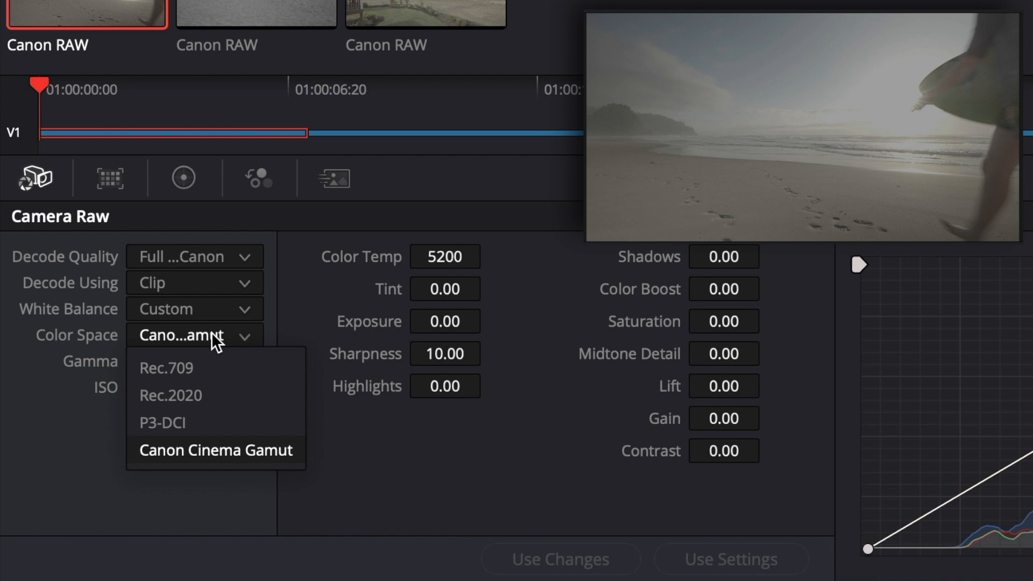
Set the first clip's color space and gamma to Rec.709 and its ISO to 400
left_click(204, 367)
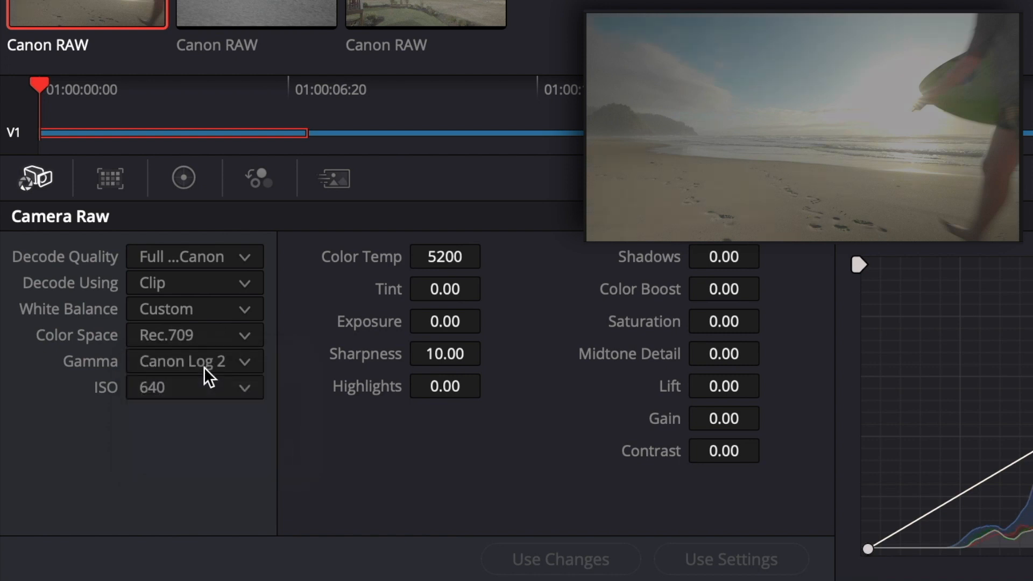
left_click(205, 362)
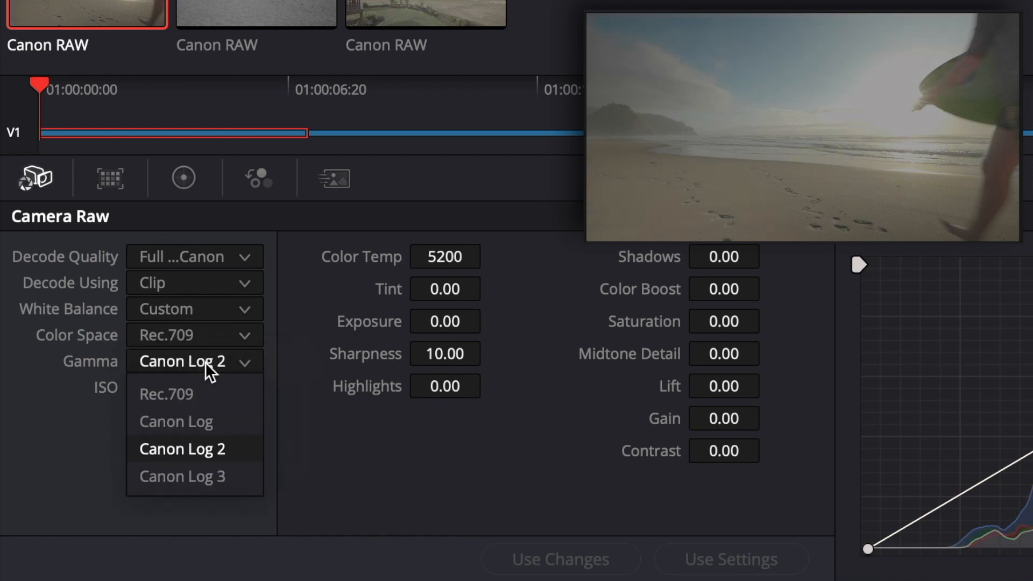
left_click(204, 395)
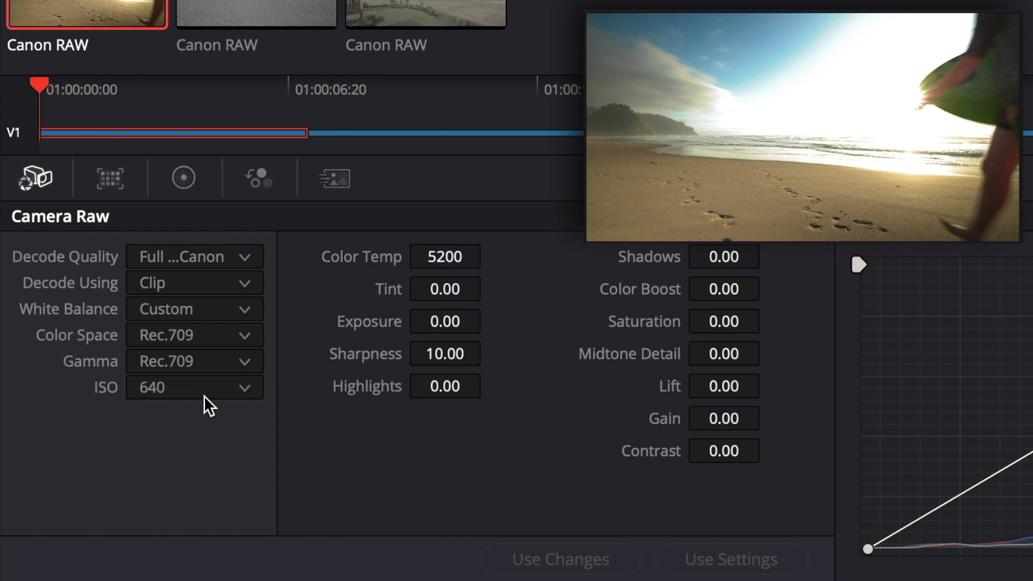
left_click(204, 396)
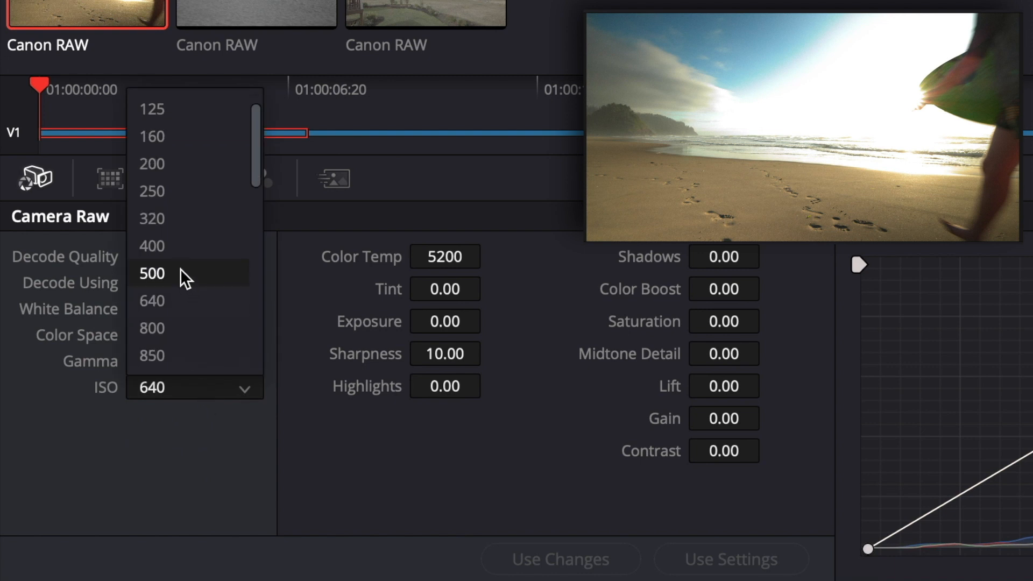
left_click(178, 248)
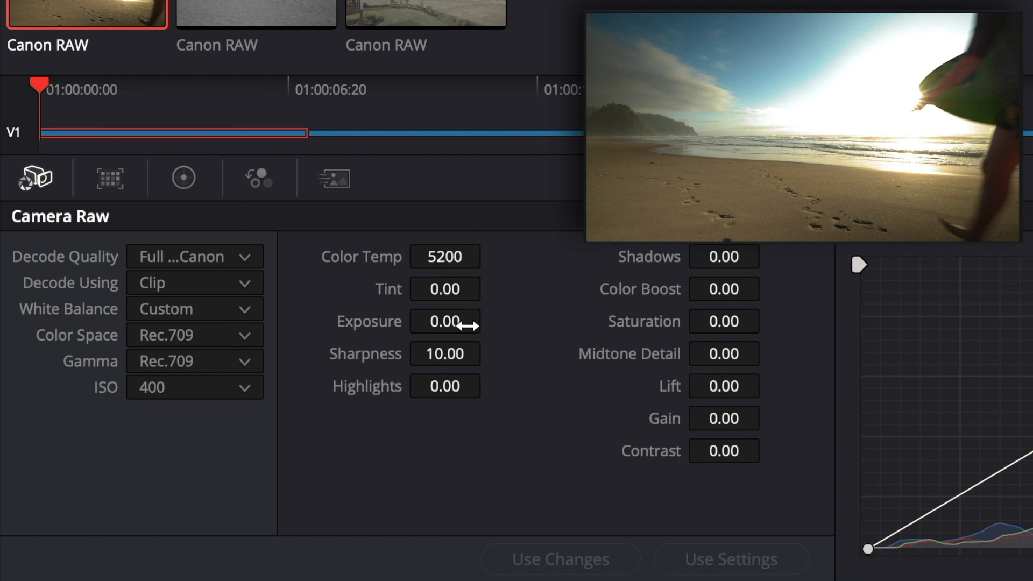
Adjust the first clip's raw image values to color temp 5300, highlights -38.00 and shadows -16.50
mouse_move(447, 259)
left_mouse_down()
mouse_move(491, 259)
mouse_move(447, 258)
left_mouse_up()
left_click_drag(447, 383, 353, 383)
left_click_drag(488, 387, 484, 387)
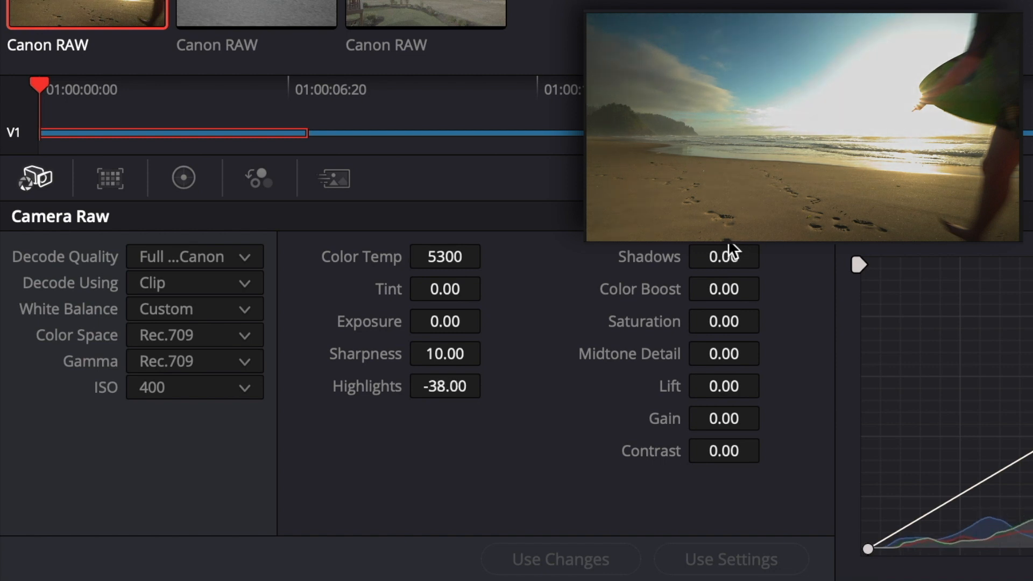
left_click_drag(724, 256, 681, 257)
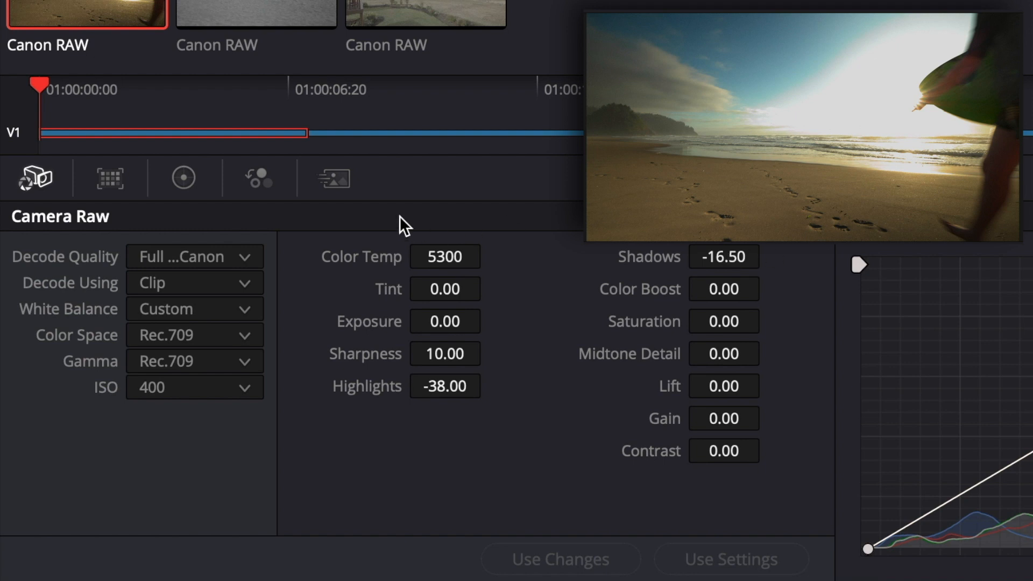
left_click(185, 178)
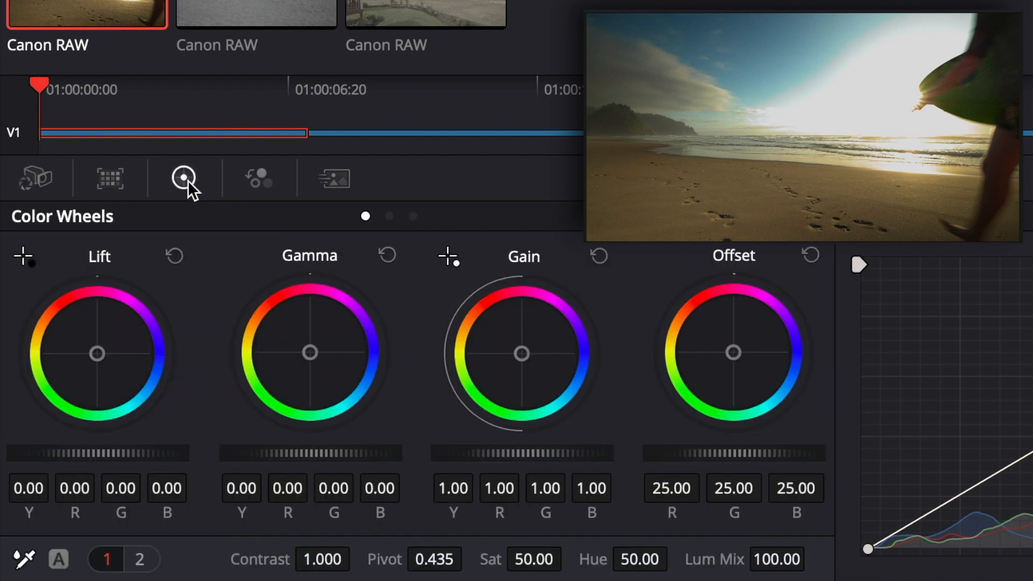
left_click(48, 181)
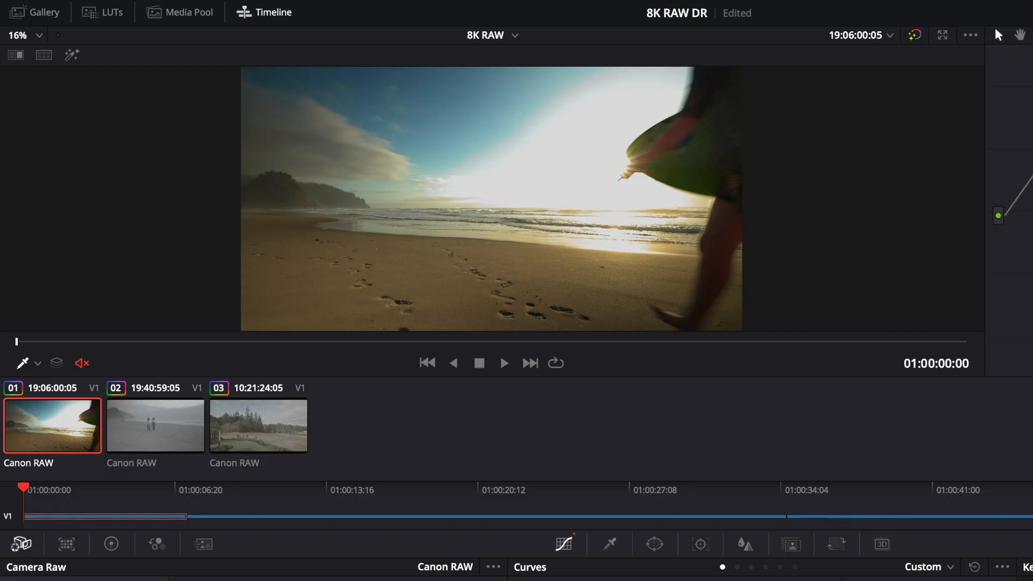
For the second clip, set the raw decode quality to Full Res - Canon and decode using Clip
left_click(135, 427)
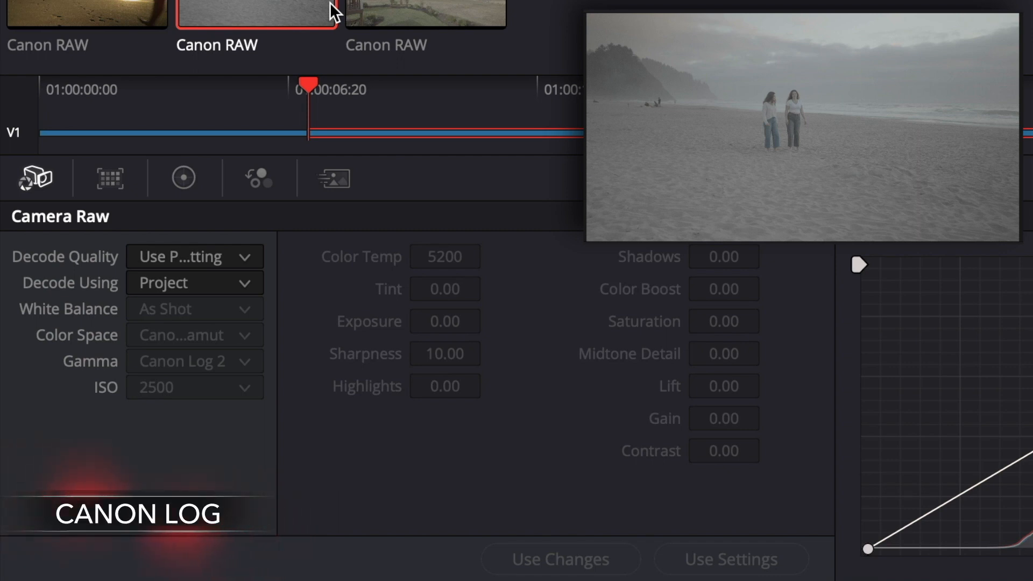
left_click(224, 263)
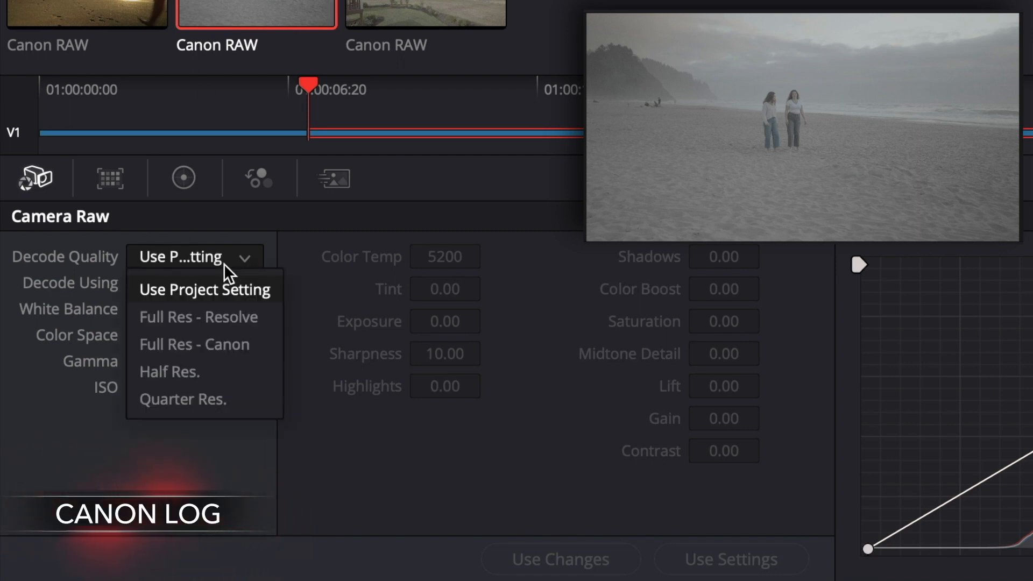
left_click(235, 344)
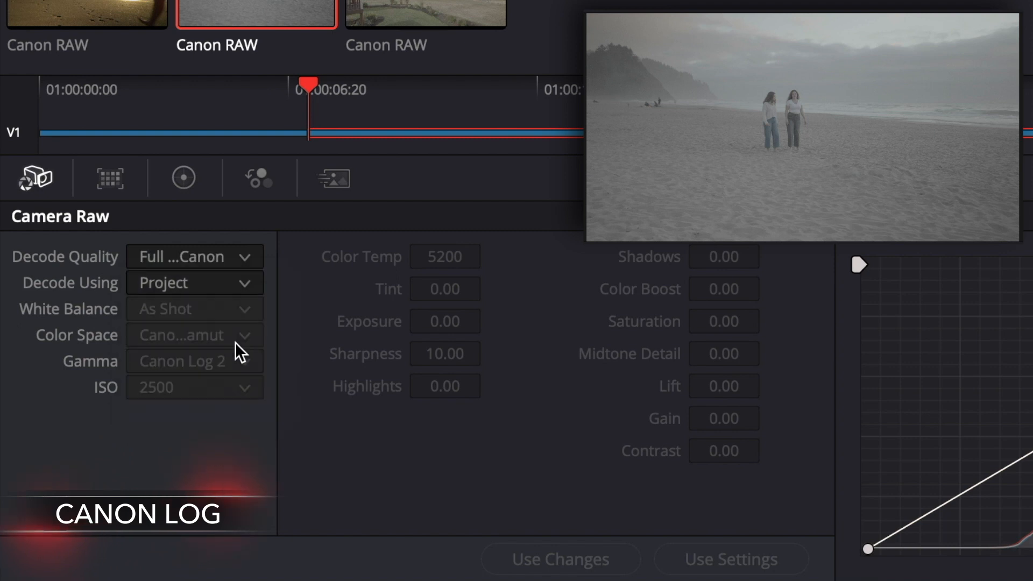
left_click(200, 281)
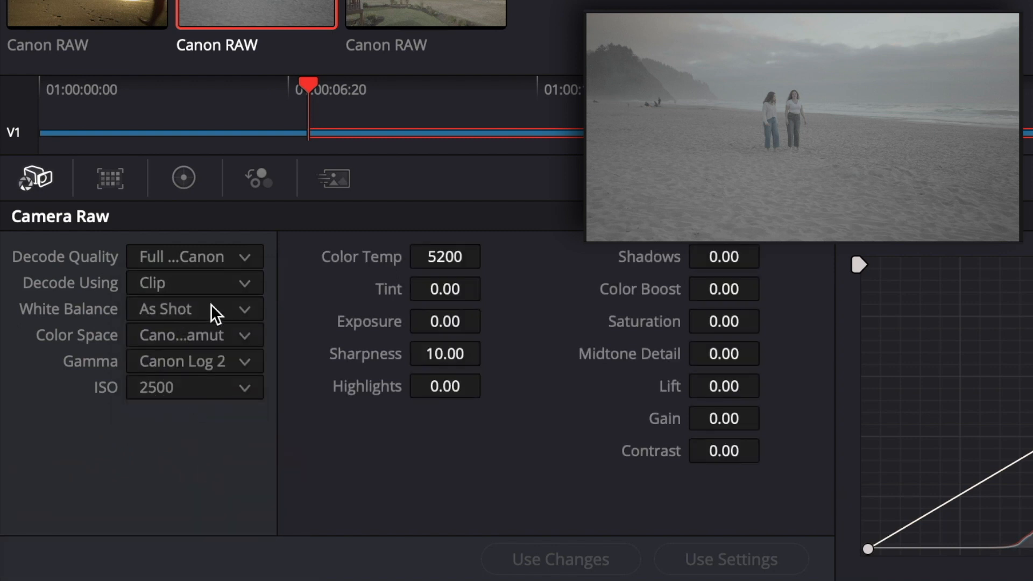
Set the second clip's color space to Rec.709 and its gamma to Canon Log 3
left_click(219, 338)
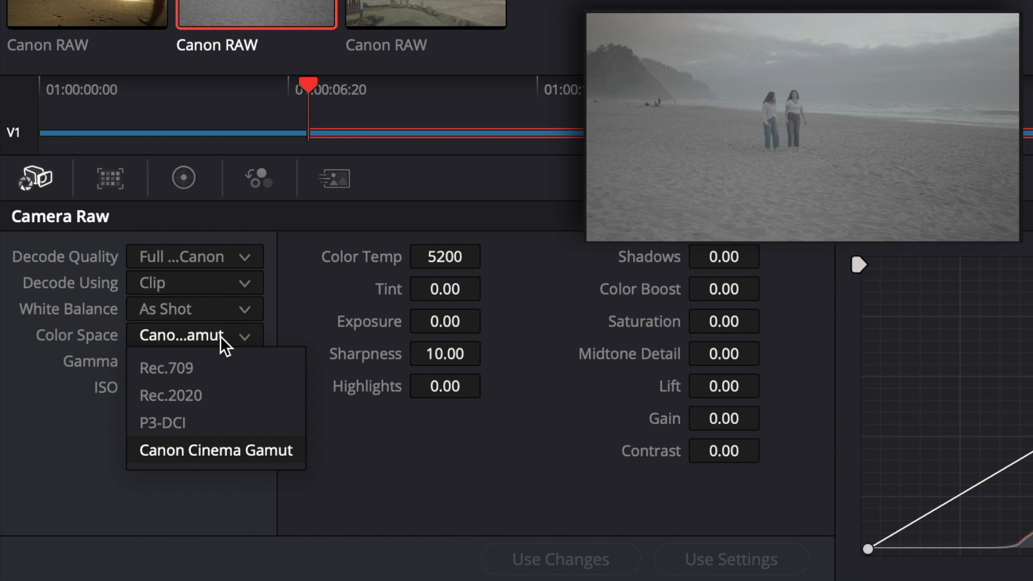
left_click(214, 369)
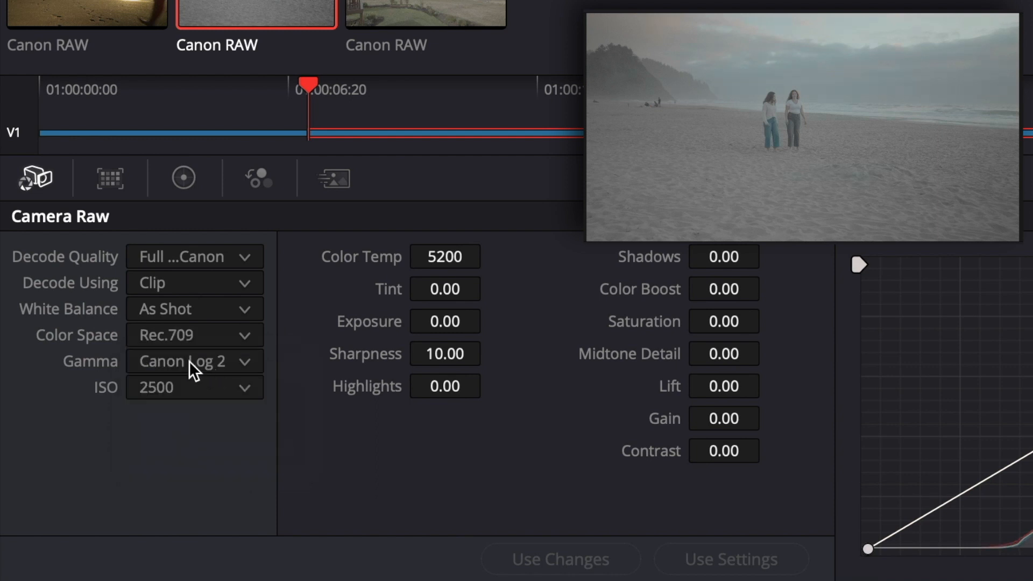
left_click(192, 370)
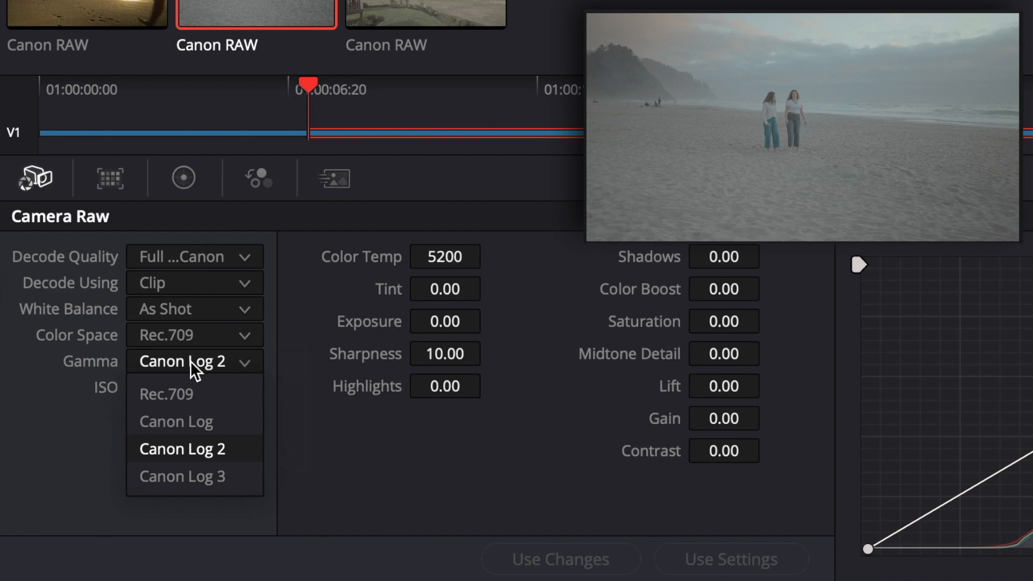
left_click(219, 476)
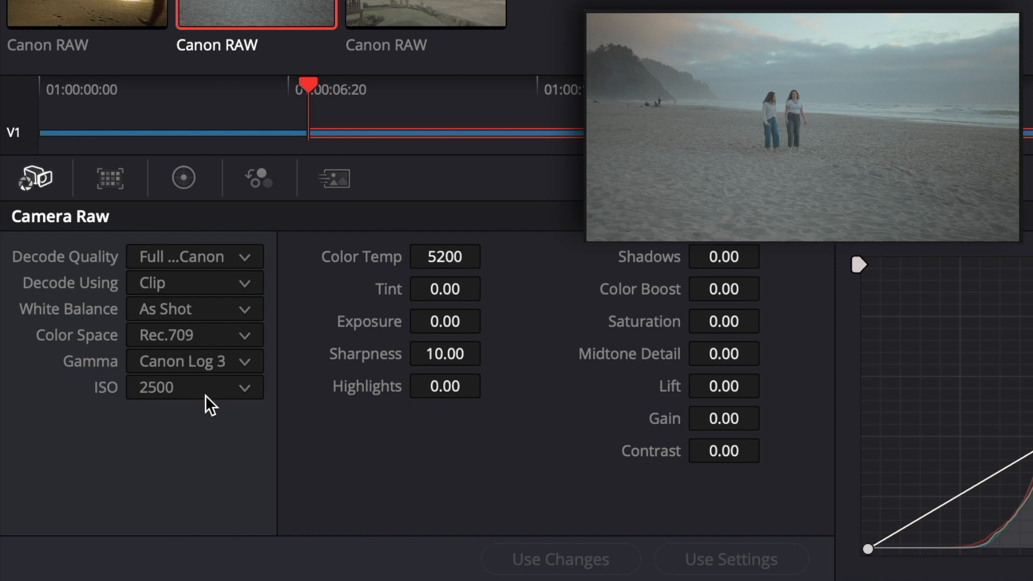
Lower the second clip's raw ISO to 800
left_click(209, 402)
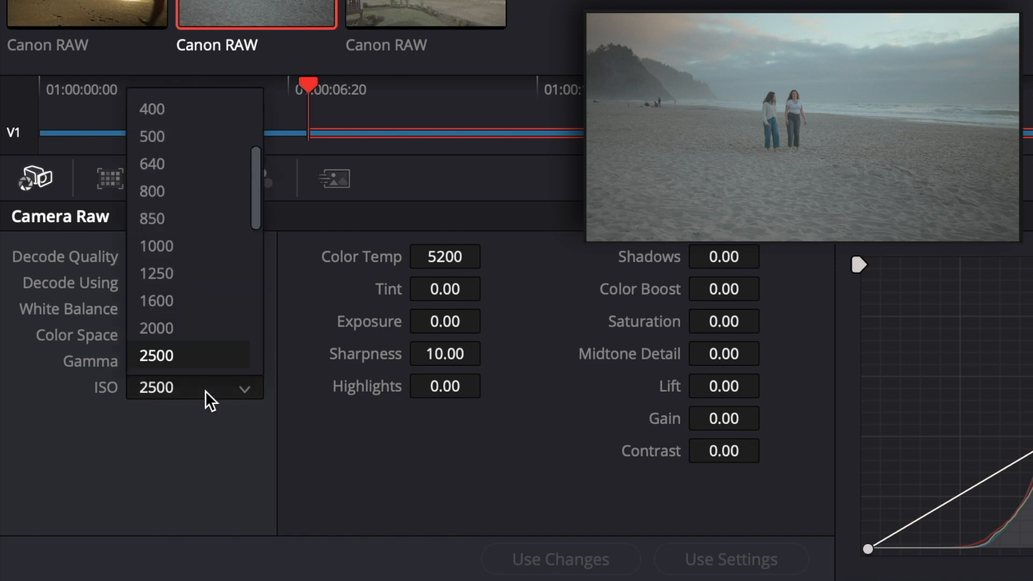
scroll(205, 334, "down", 1)
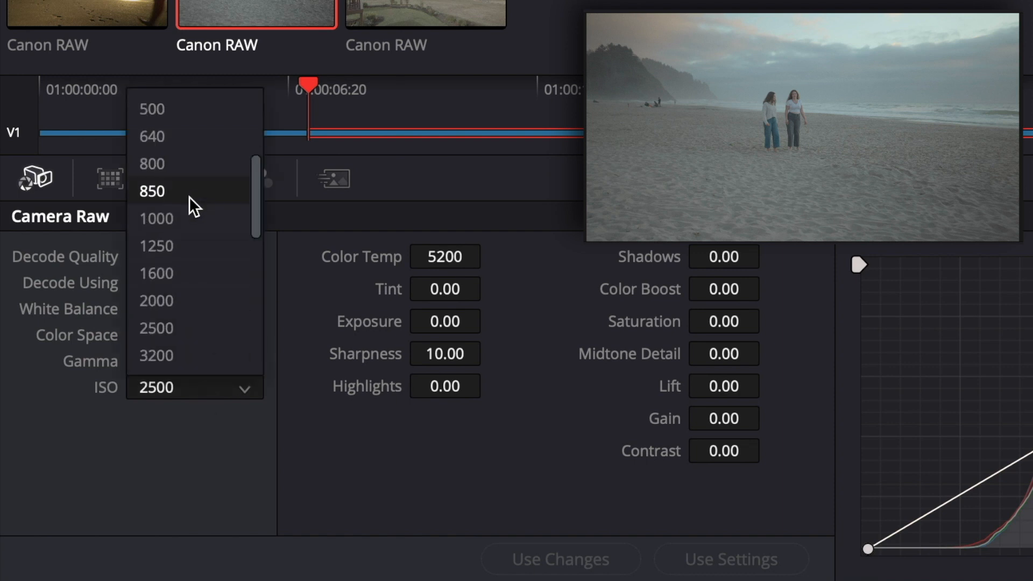
left_click(175, 172)
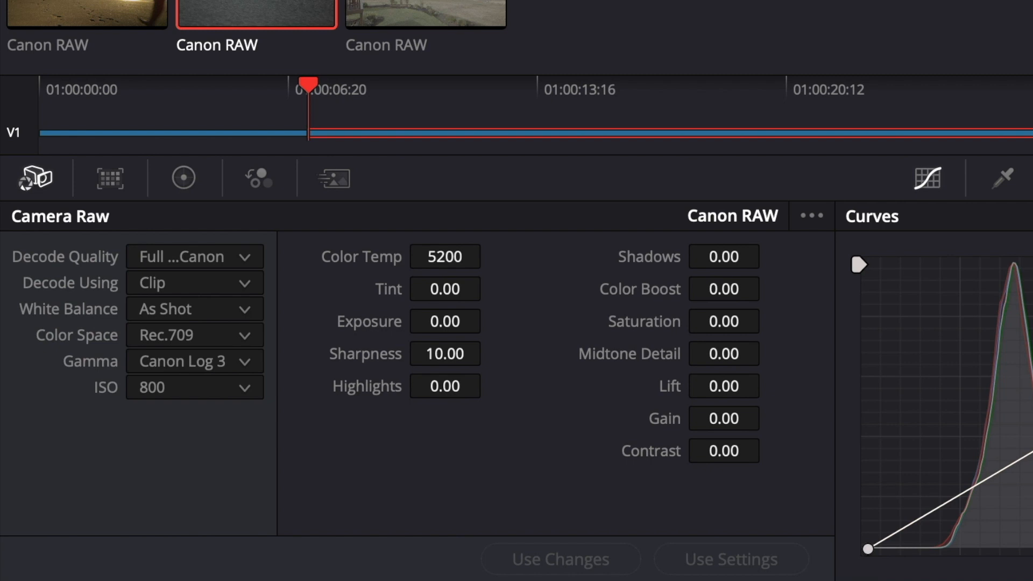
View the primary color wheels and look through the 3D LUT options for node 01, including the CANON group
left_click(177, 181)
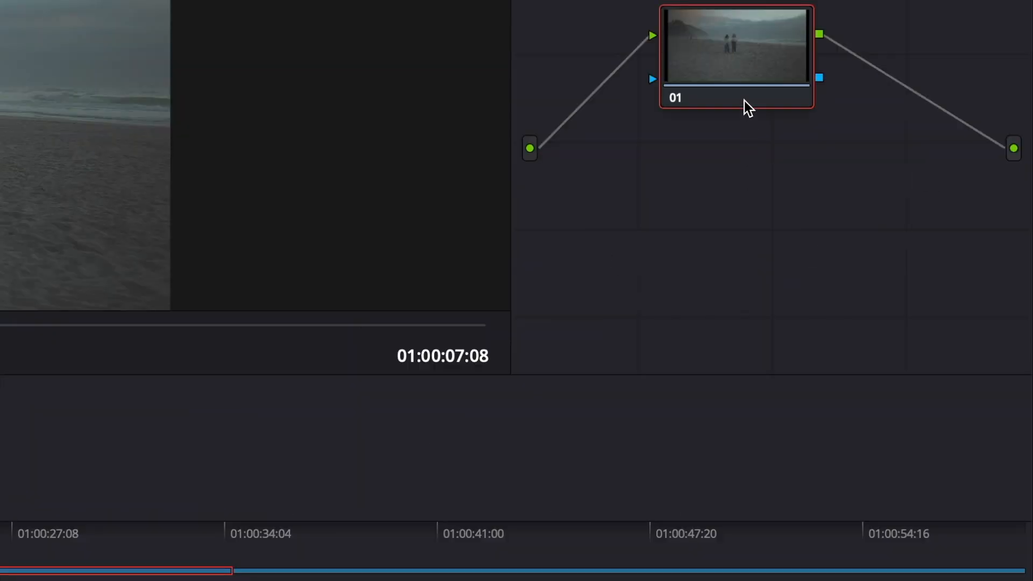
right_click(744, 101)
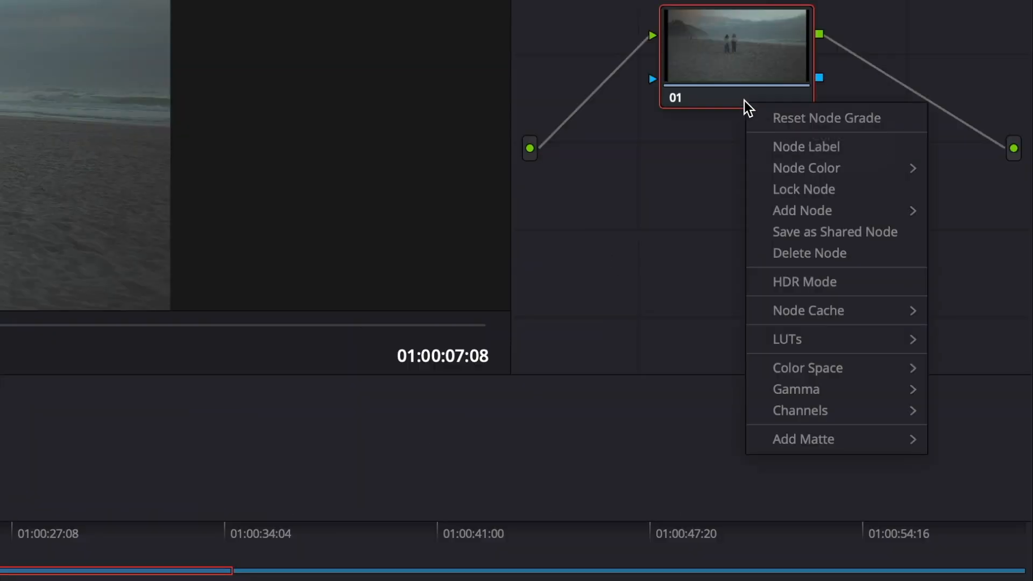
mouse_move(788, 340)
mouse_move(687, 411)
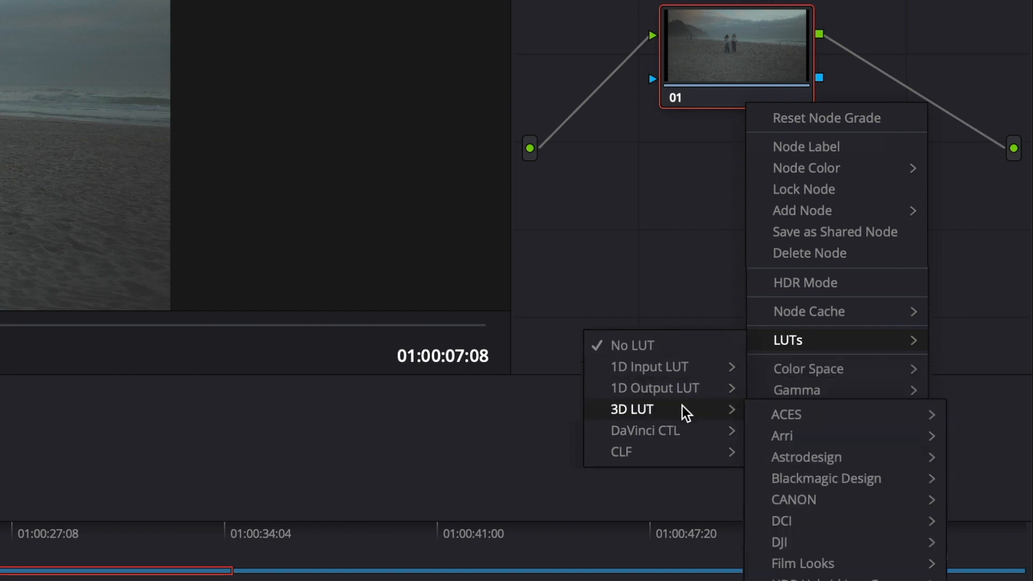
mouse_move(793, 499)
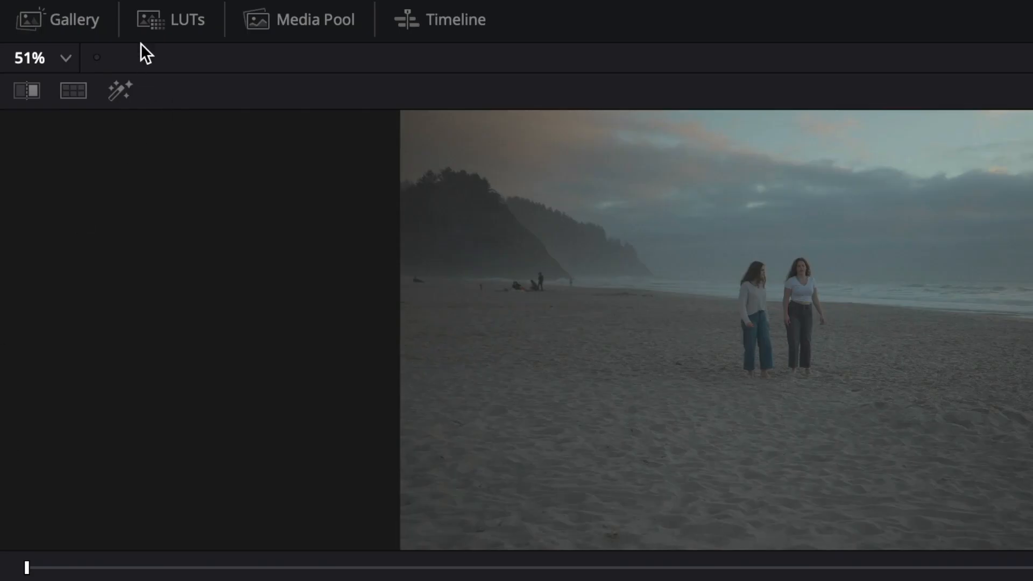
Apply the CANON LUT BT709_CanonLog-to-BT709_WideDR_65_FF_Ver.2.0 from the LUT browser to the second clip, and return to its Camera Raw settings
left_click(189, 21)
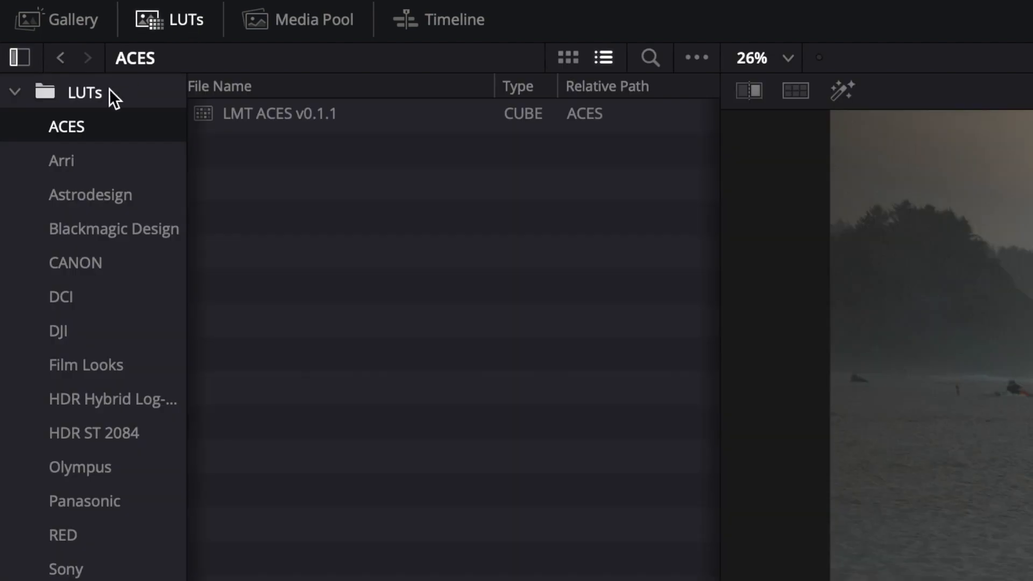
left_click(85, 157)
left_click(83, 199)
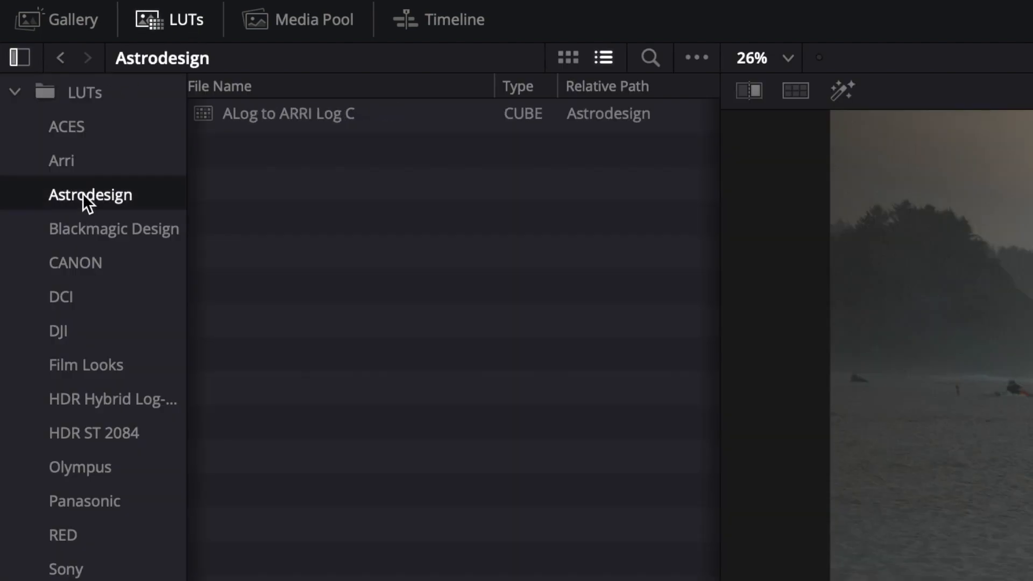
left_click(75, 260)
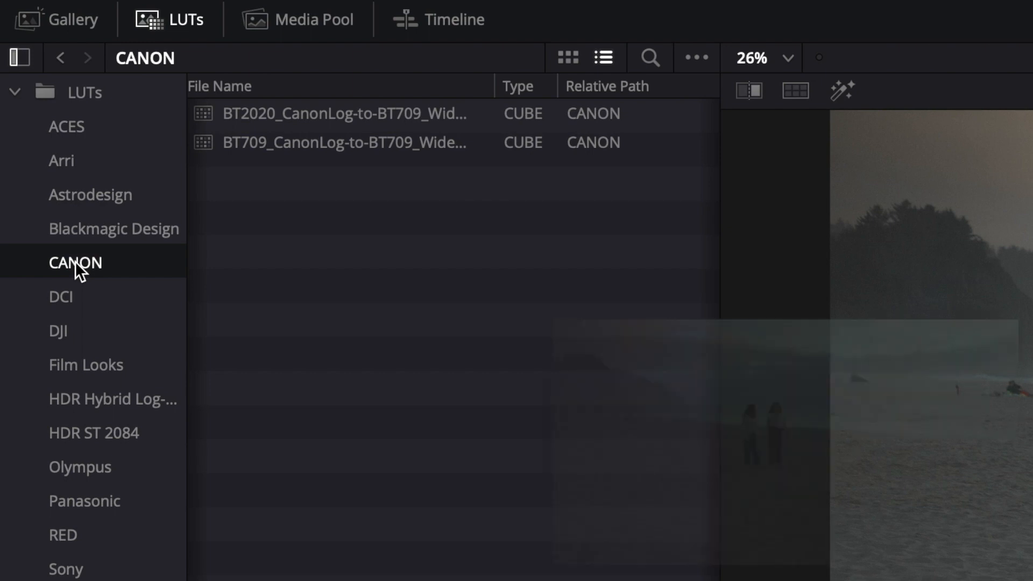
left_click(252, 140)
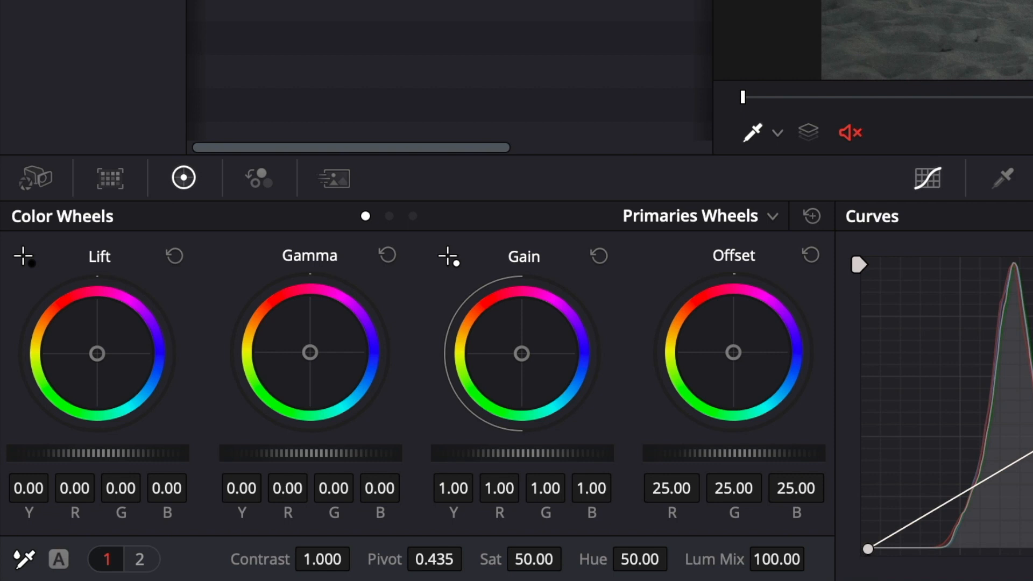
left_click(34, 179)
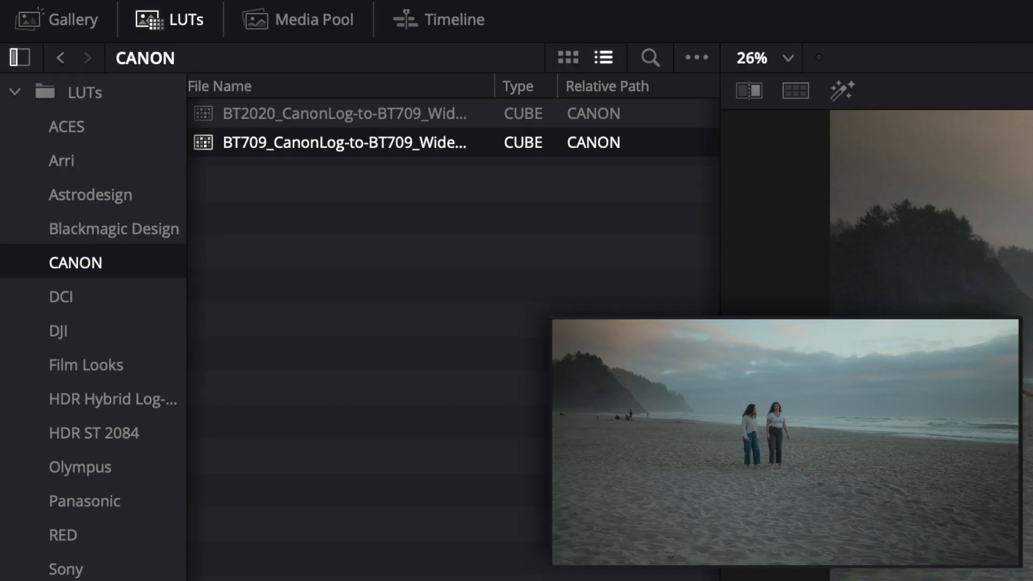
Preview the Arri, Blackmagic Design, RED and Olympus LUTs on the second clip for comparison, and return to the CANON folder
left_click(57, 166)
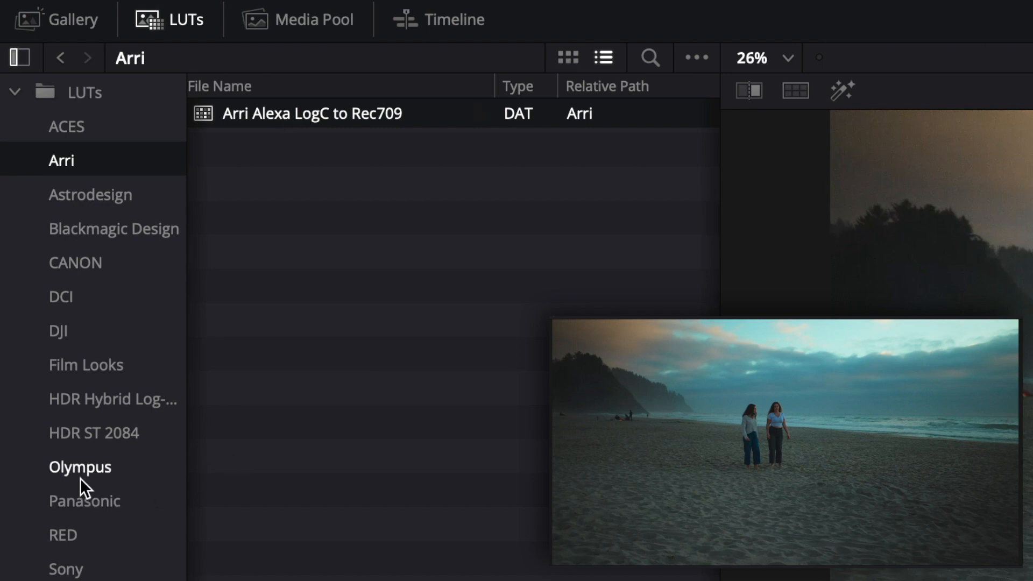
left_click(141, 237)
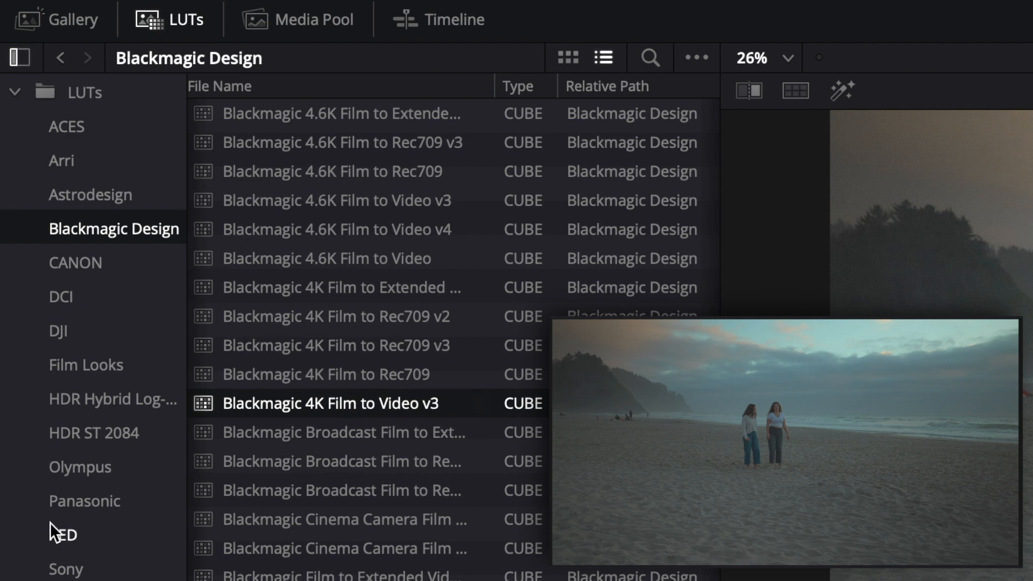
left_click(63, 538)
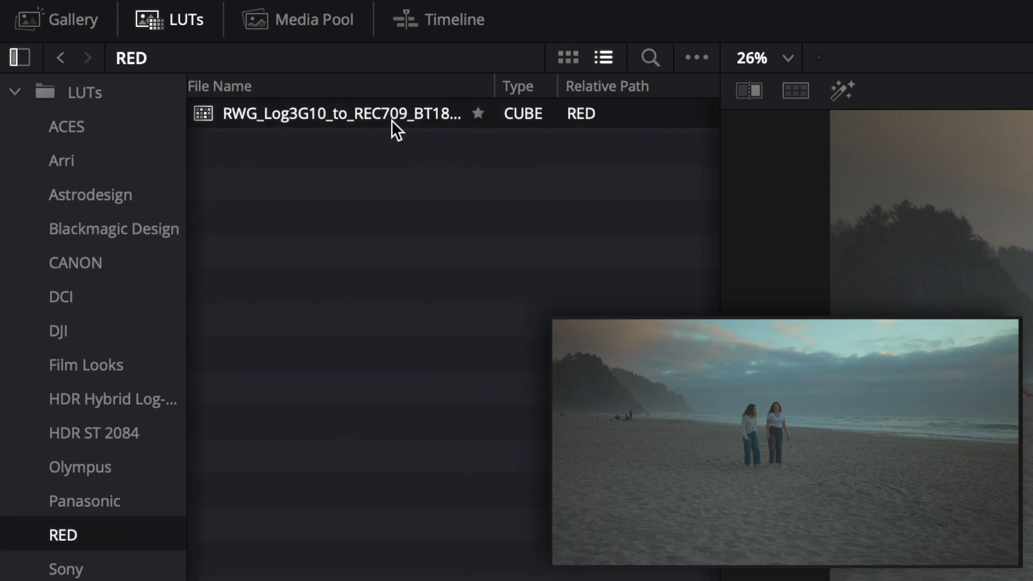
left_click(102, 493)
left_click(100, 468)
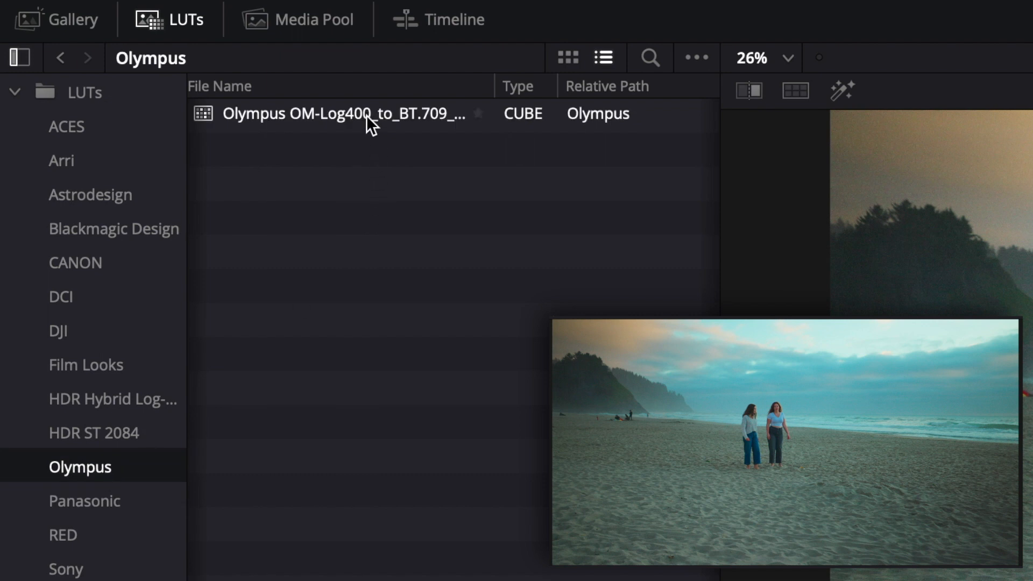
left_click(86, 263)
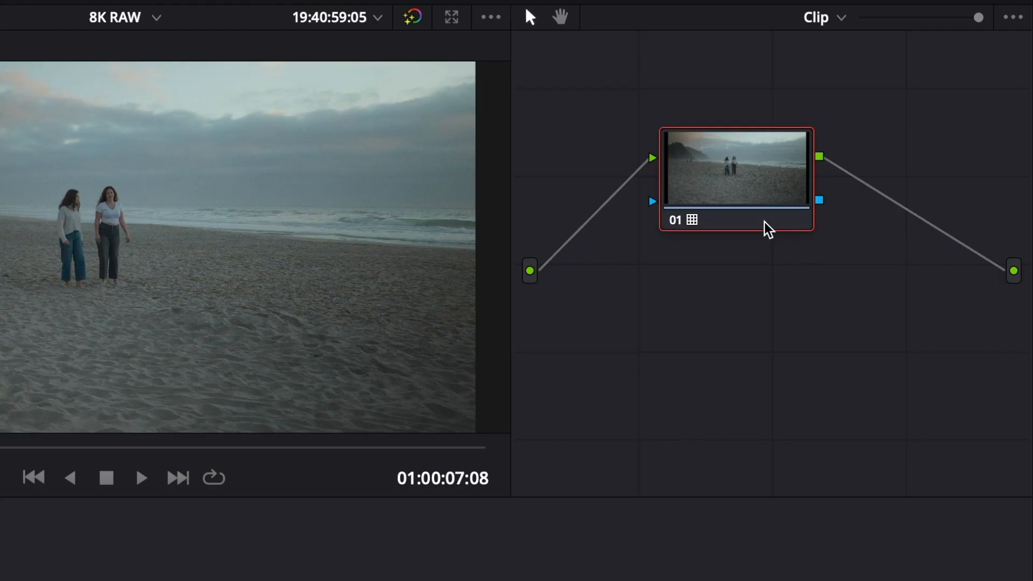
Remove the LUT from node 01 of the second clip
right_click(768, 228)
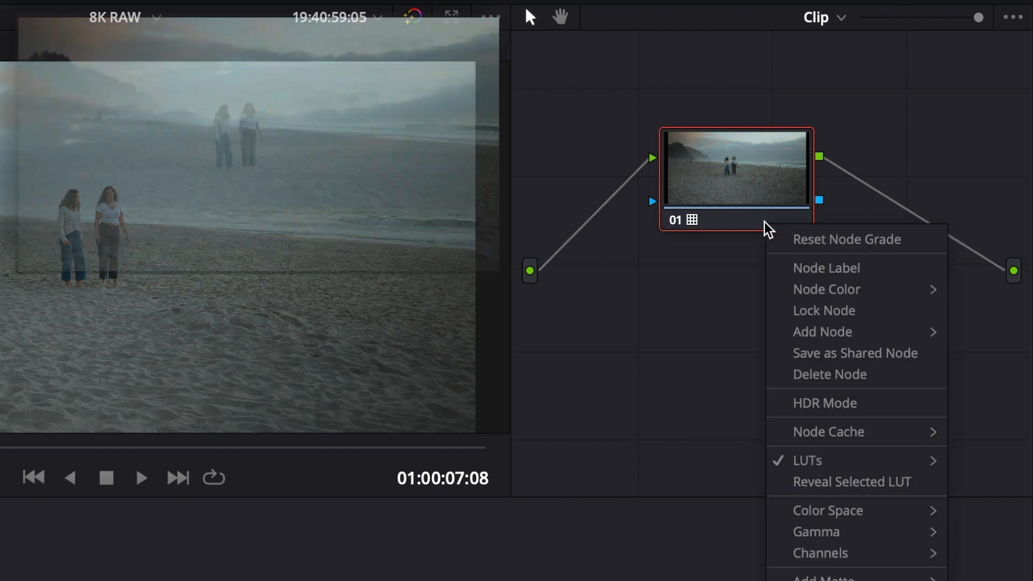
mouse_move(810, 461)
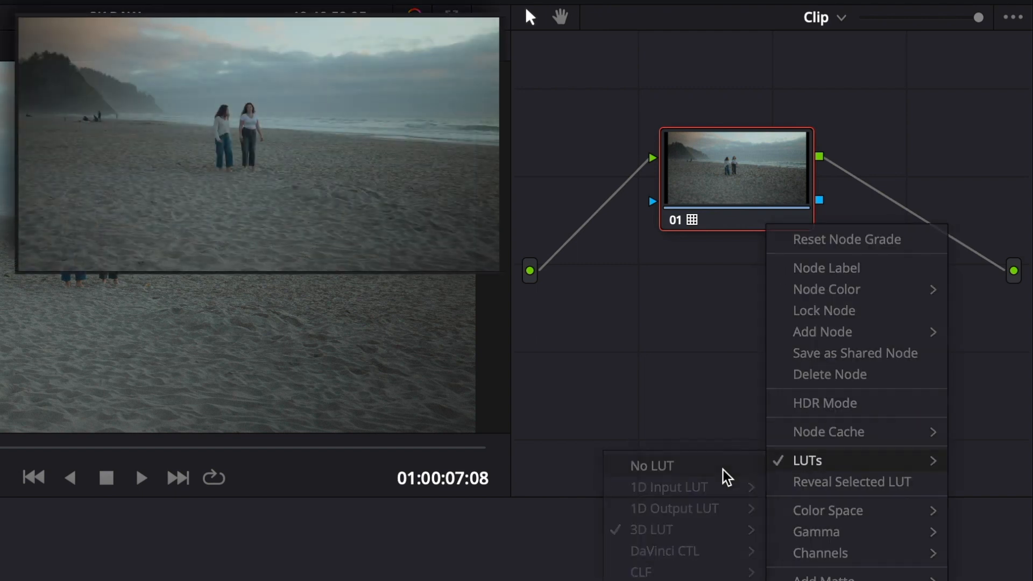
left_click(726, 467)
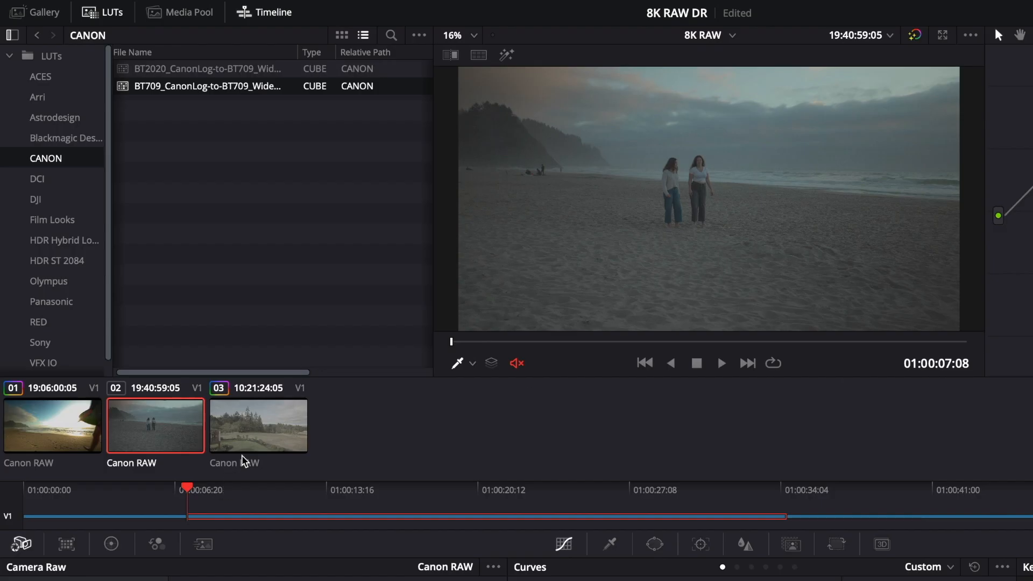
For the third clip, set the raw decode quality to Full Res - Canon and decode using Clip
left_click(256, 436)
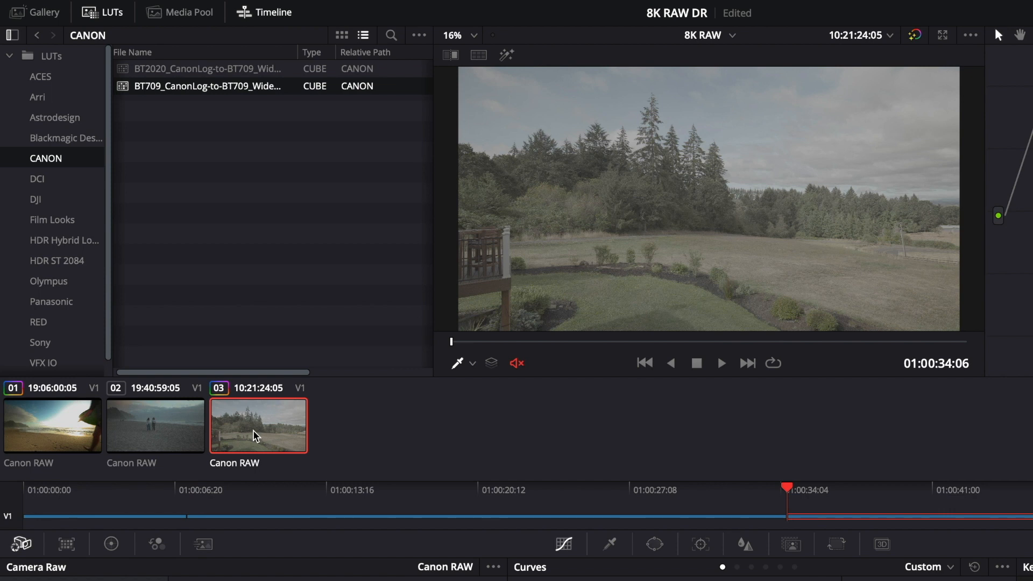
left_click(703, 342)
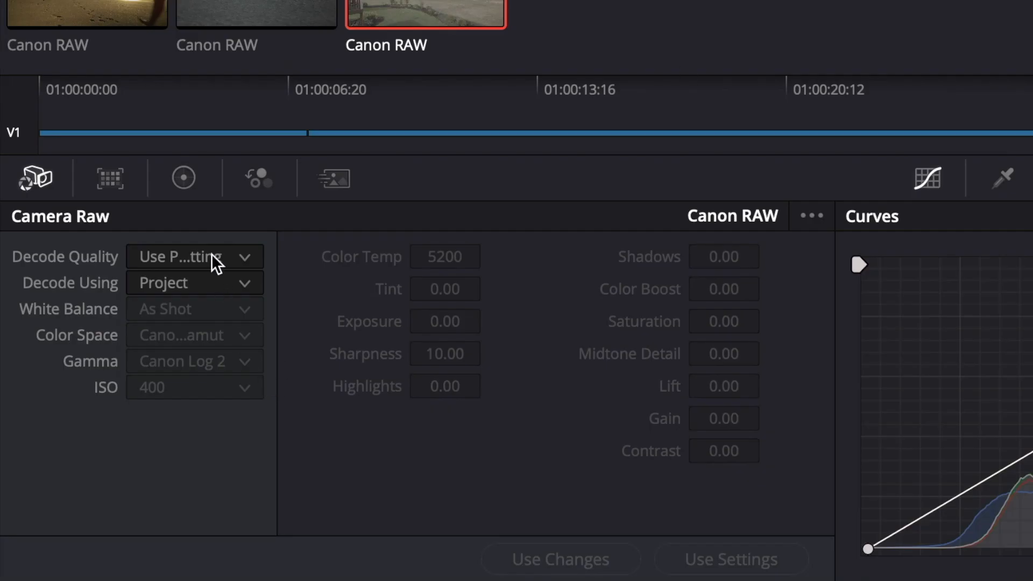
left_click(212, 254)
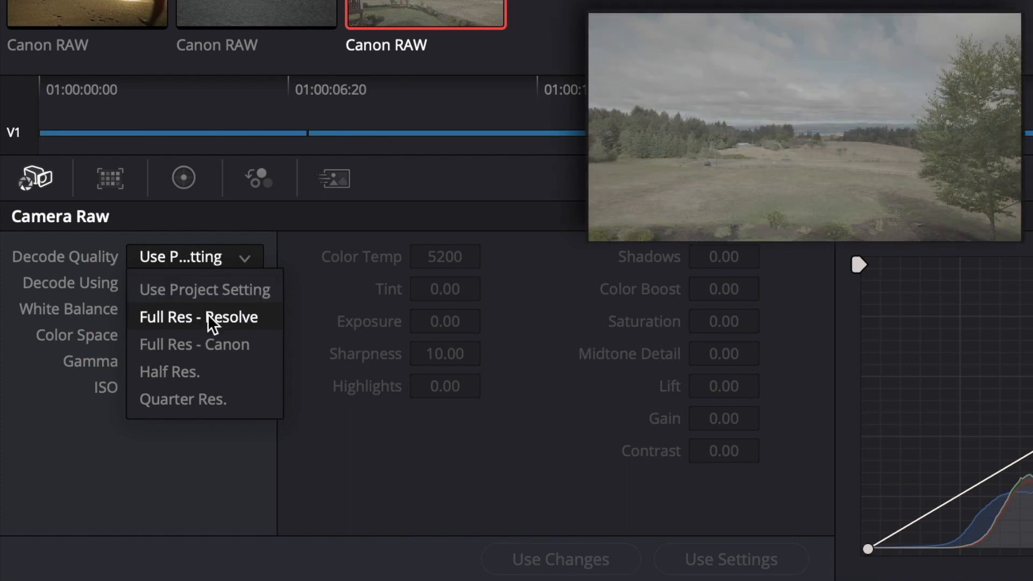
left_click(210, 342)
left_click(208, 278)
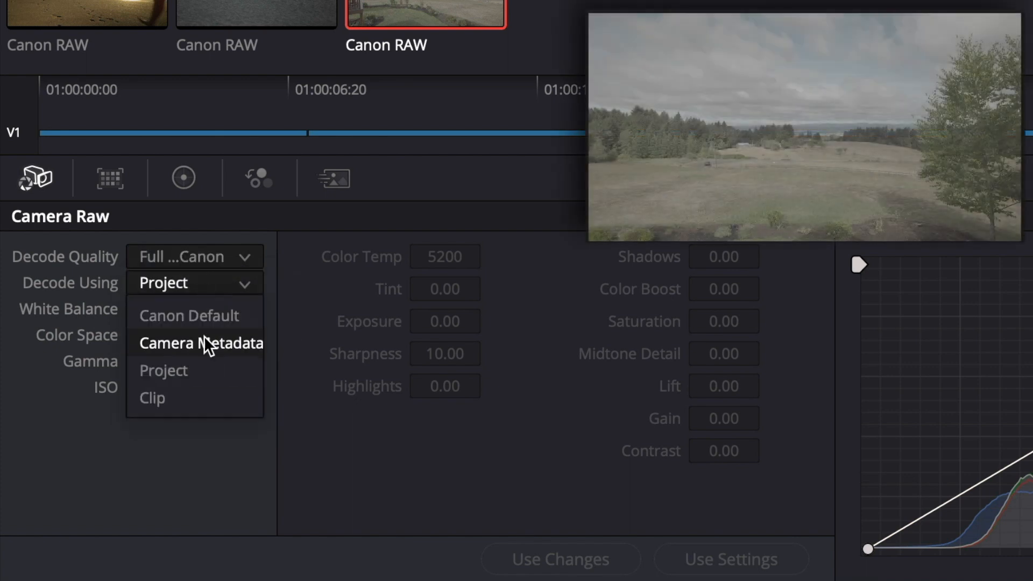
left_click(195, 398)
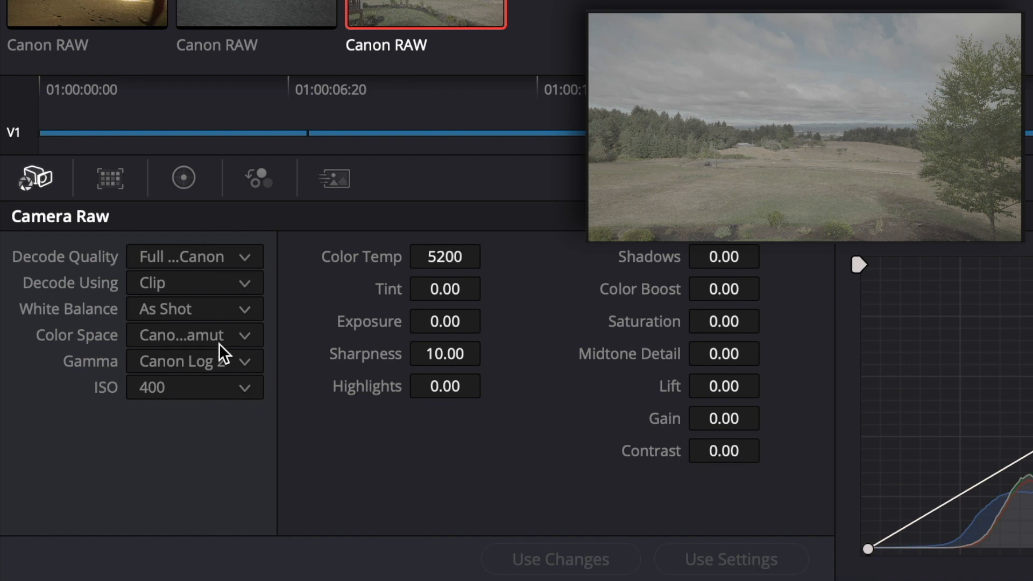
Set the third clip's color space to Rec.709 and its gamma to Canon Log 3
left_click(220, 343)
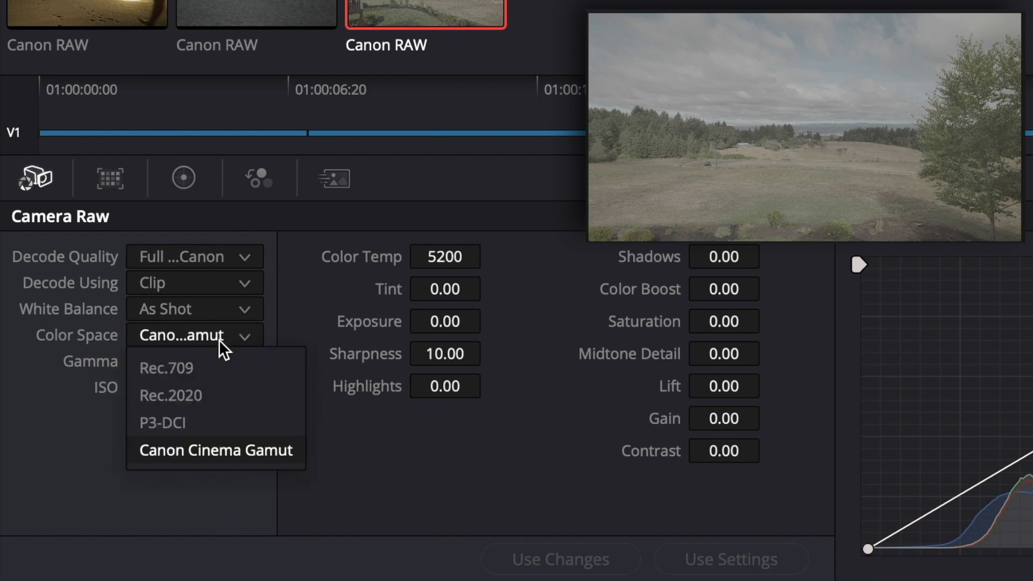
left_click(209, 368)
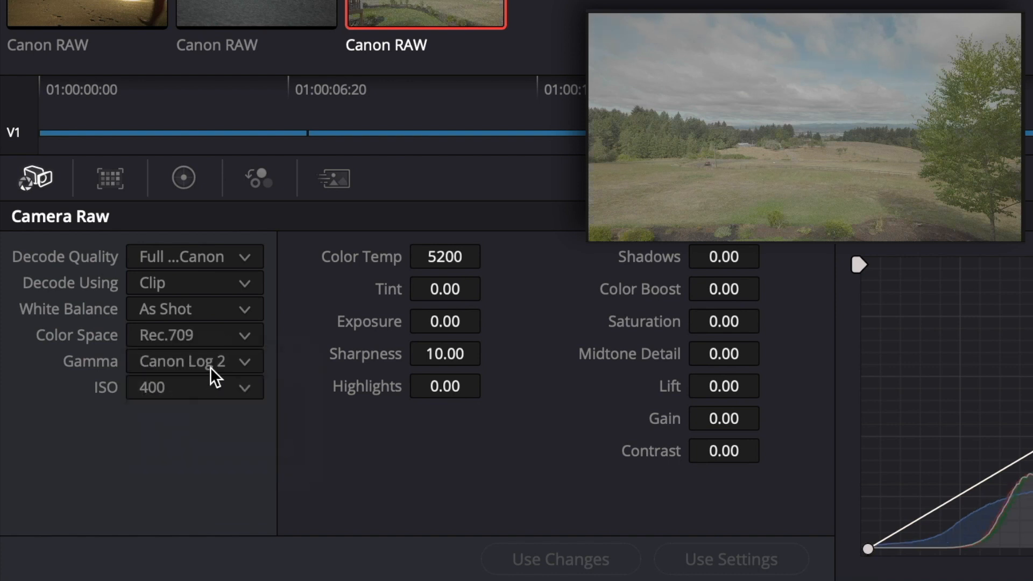
left_click(222, 366)
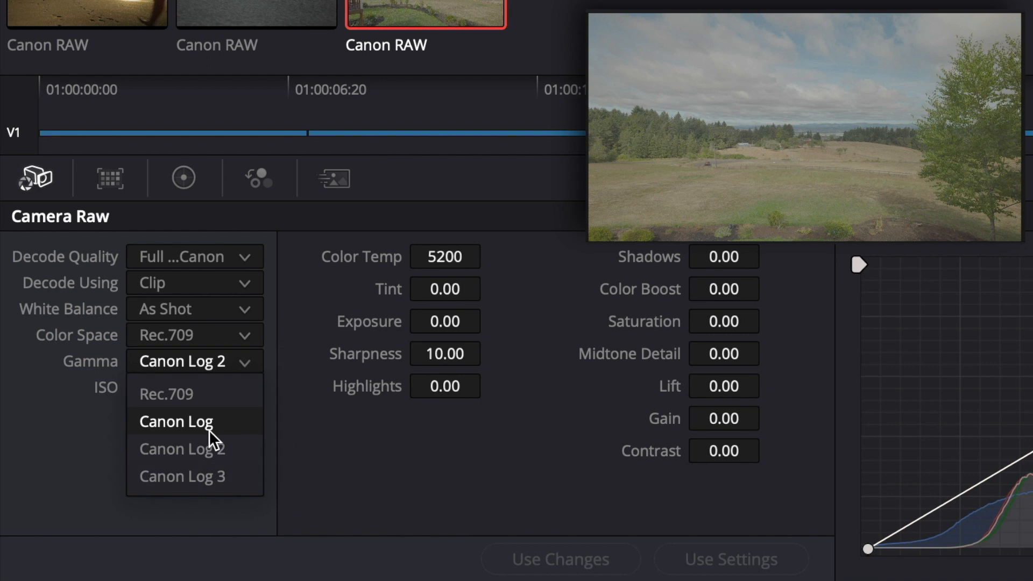
left_click(206, 475)
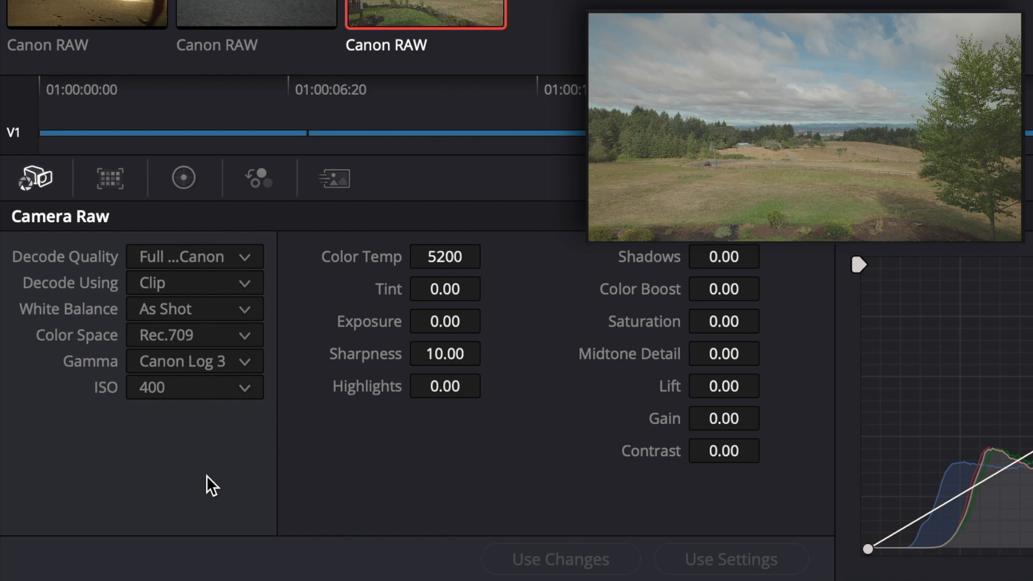
In the primary color wheels, lower the third clip's master Lift to -0.04 and adjust its master Gain
left_click(187, 187)
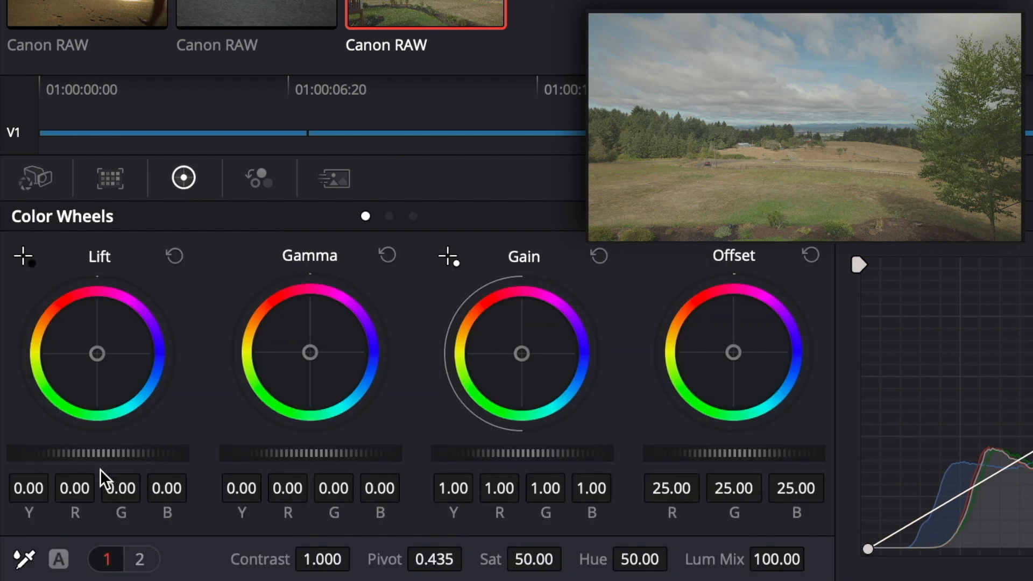
left_click_drag(107, 453, 118, 463)
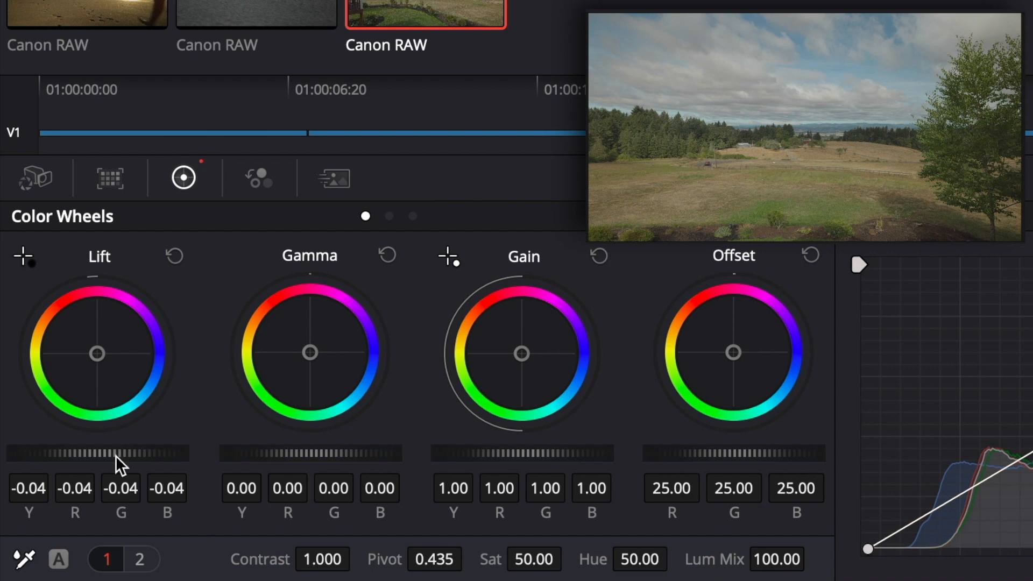
left_click_drag(548, 453, 534, 455)
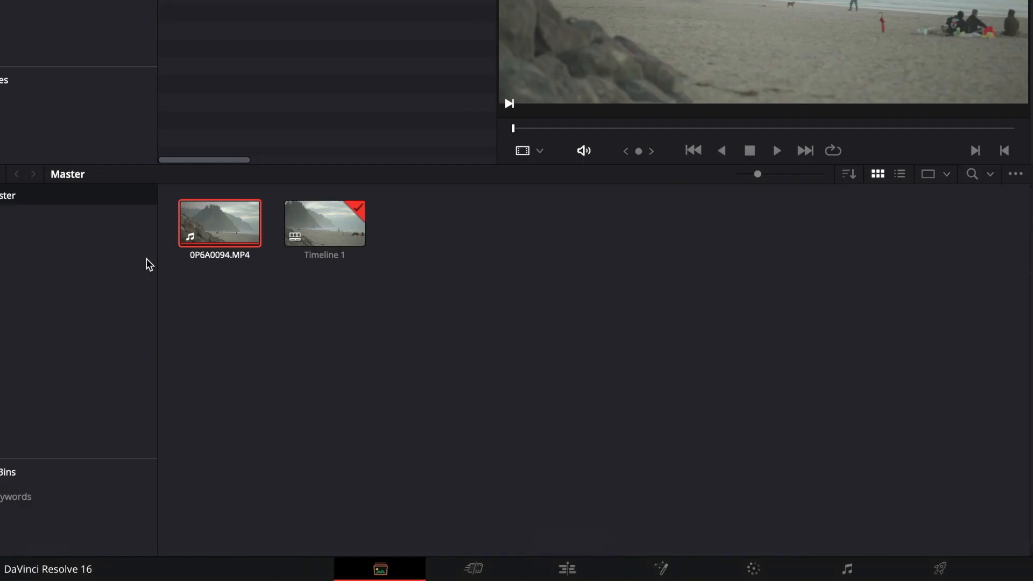
View the 0P6A0094.MP4 clip on its timeline, bring it up for grading, and check its Camera Raw settings and primary color wheels
left_click(538, 564)
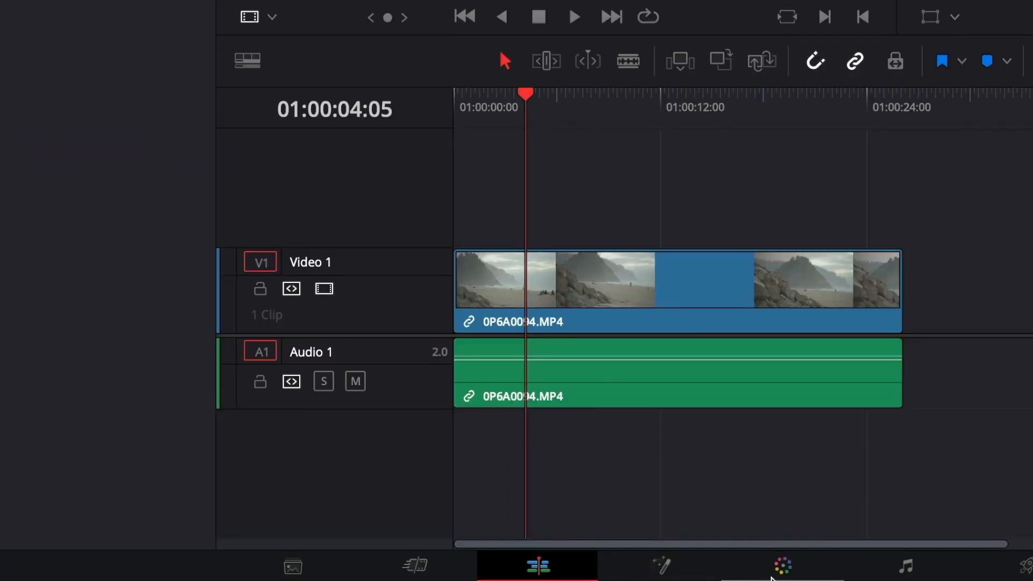
left_click(782, 566)
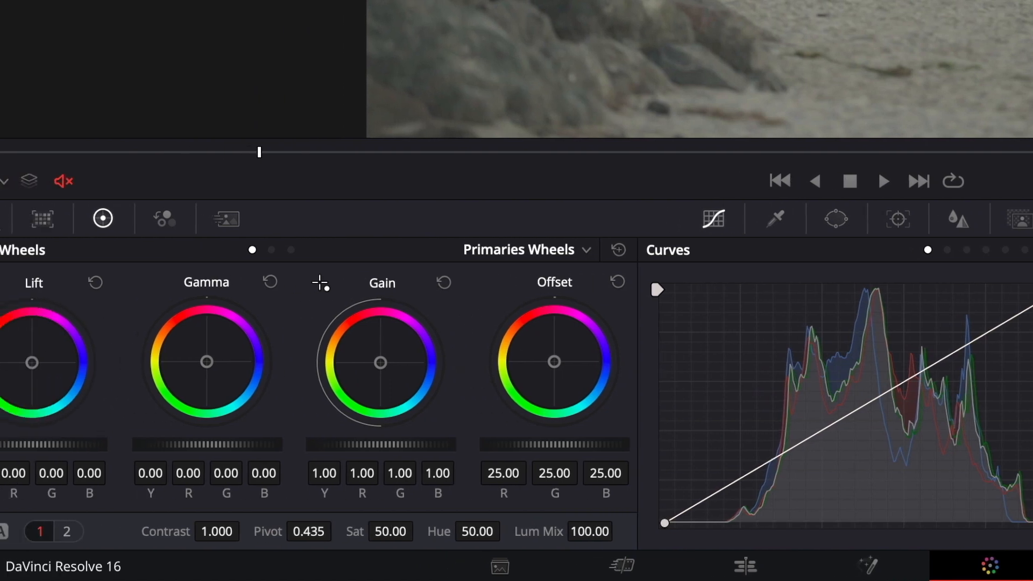
left_click(34, 221)
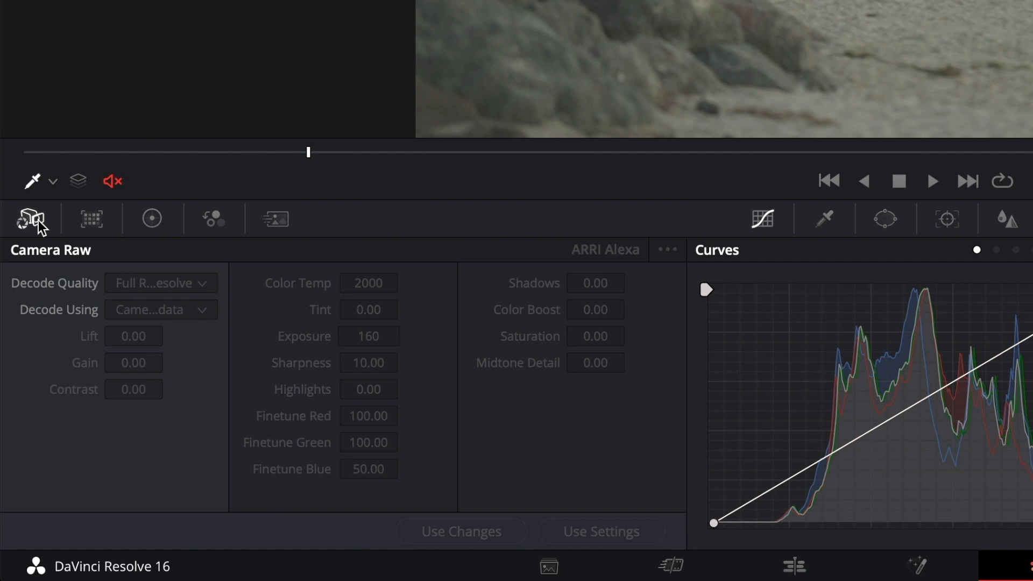
left_click(155, 220)
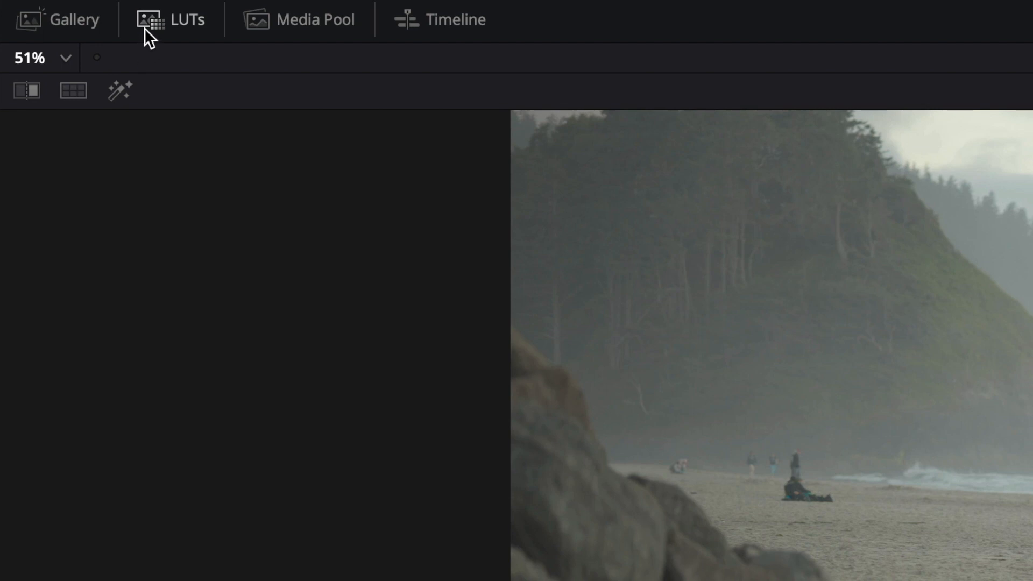
Apply the CANON LUT BT709_CanonLog-to-BT709_WideDR_65_FF_Ver.2.0 to the 0P6A0094.MP4 clip from the LUT browser, and show the video scopes
left_click(183, 25)
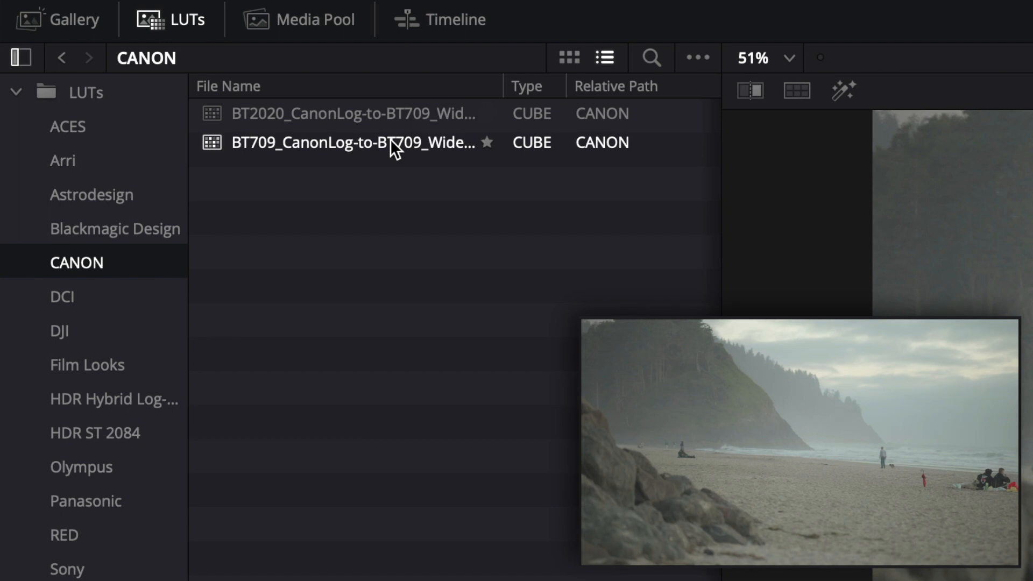
left_click(390, 139)
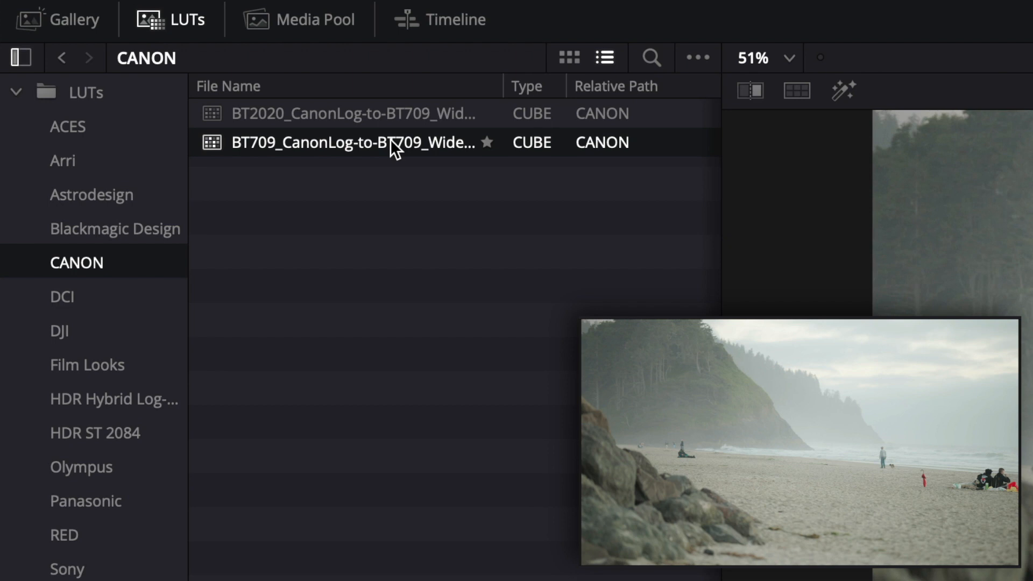
key("ctrl+shift+w")
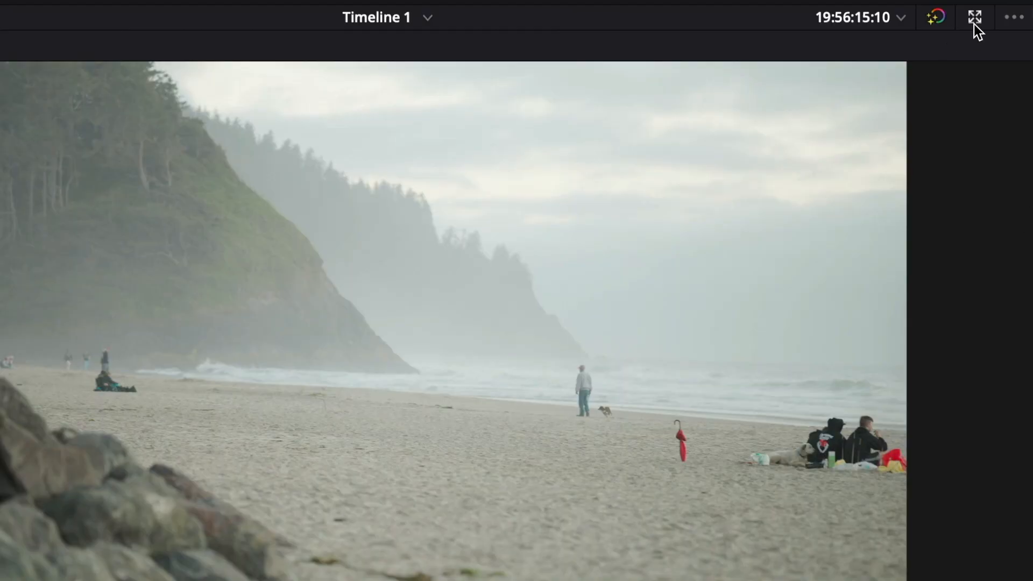
left_click(974, 21)
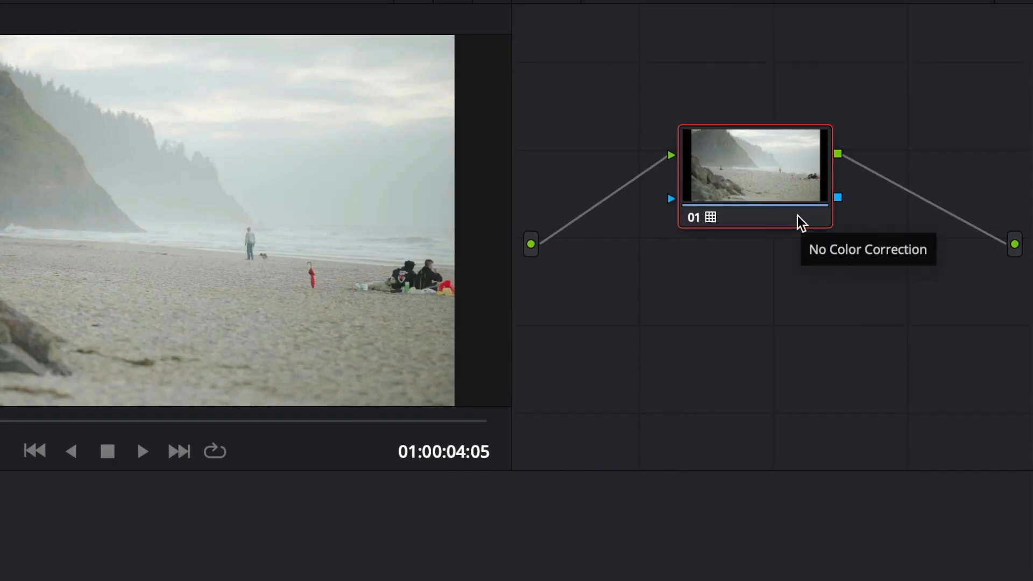
Set node 01 to No LUT, and reassign the CANON 3D LUT BT709_CanonLog-to-BT709_WideDR_65_FF_Ver.2.0 to the node
right_click(799, 243)
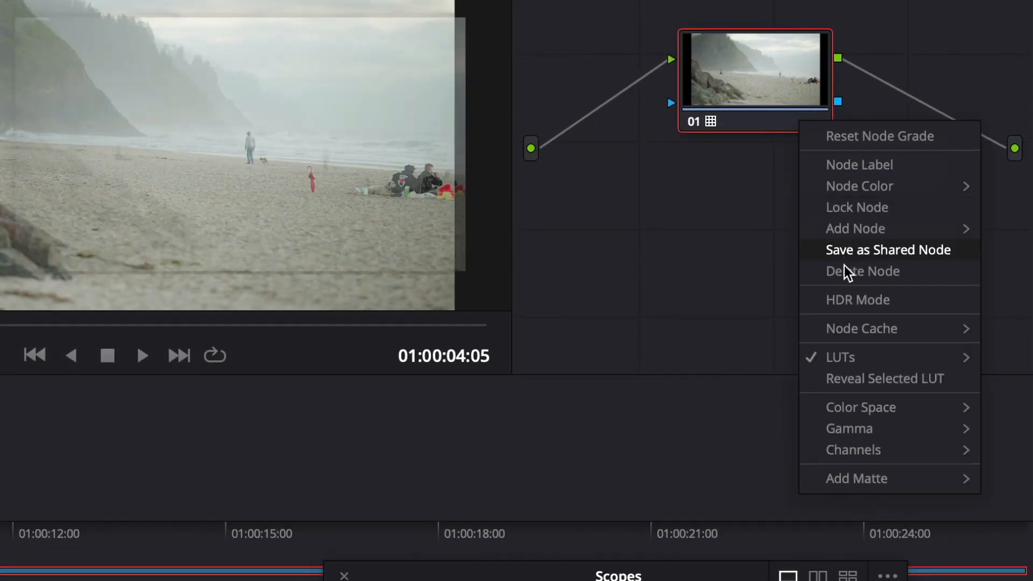
mouse_move(828, 356)
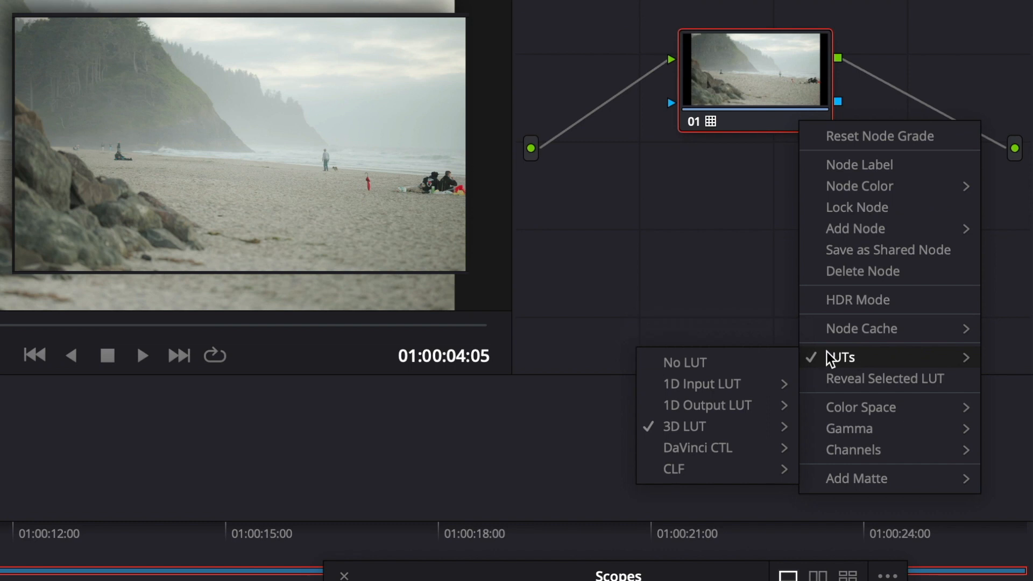
left_click(759, 363)
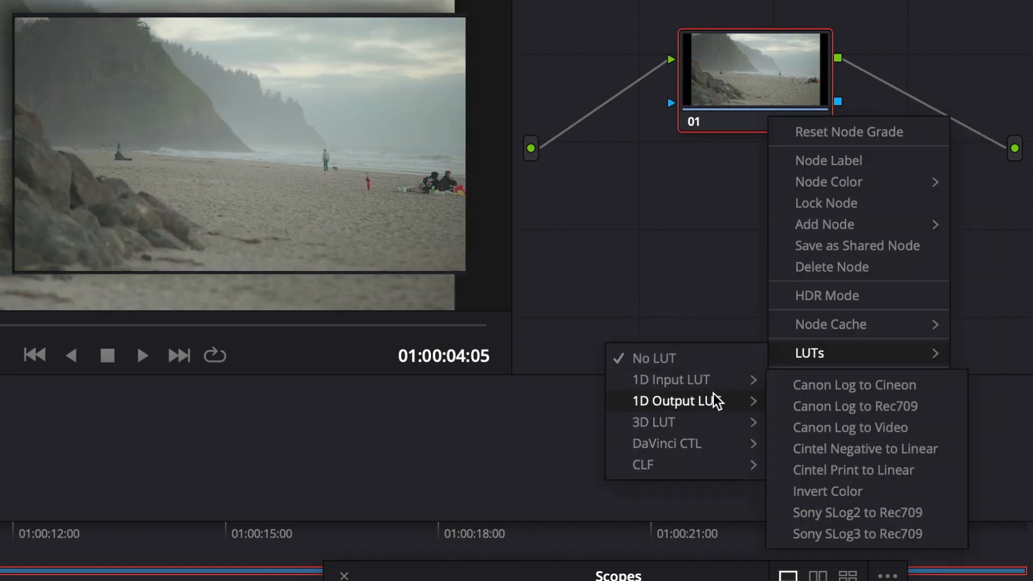
mouse_move(704, 418)
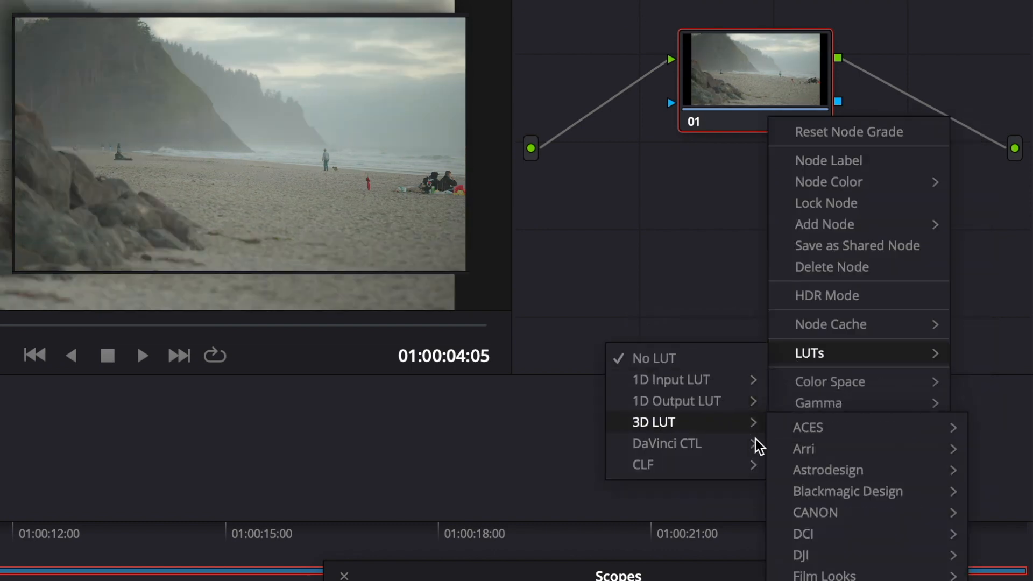
mouse_move(818, 513)
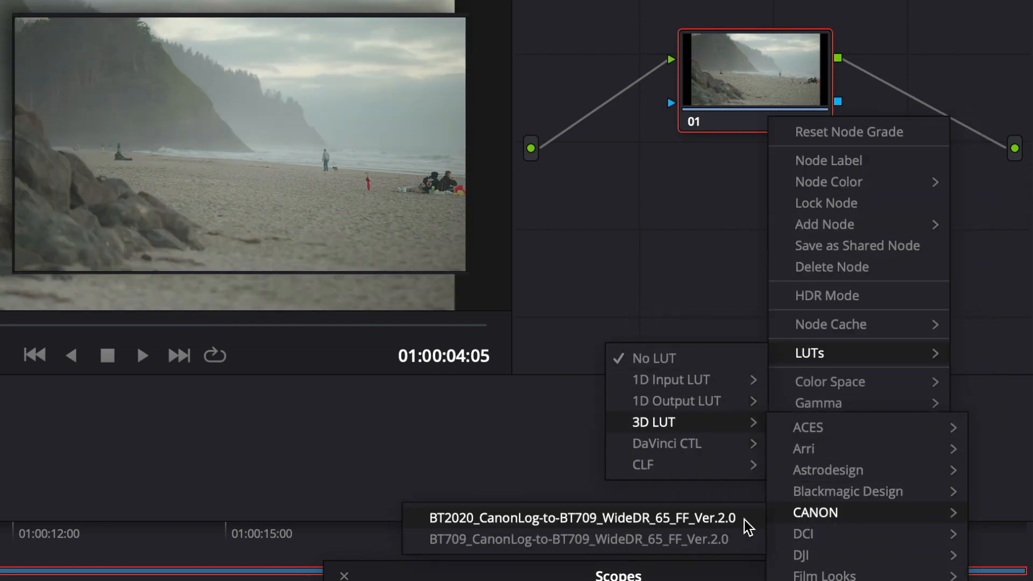
left_click(713, 540)
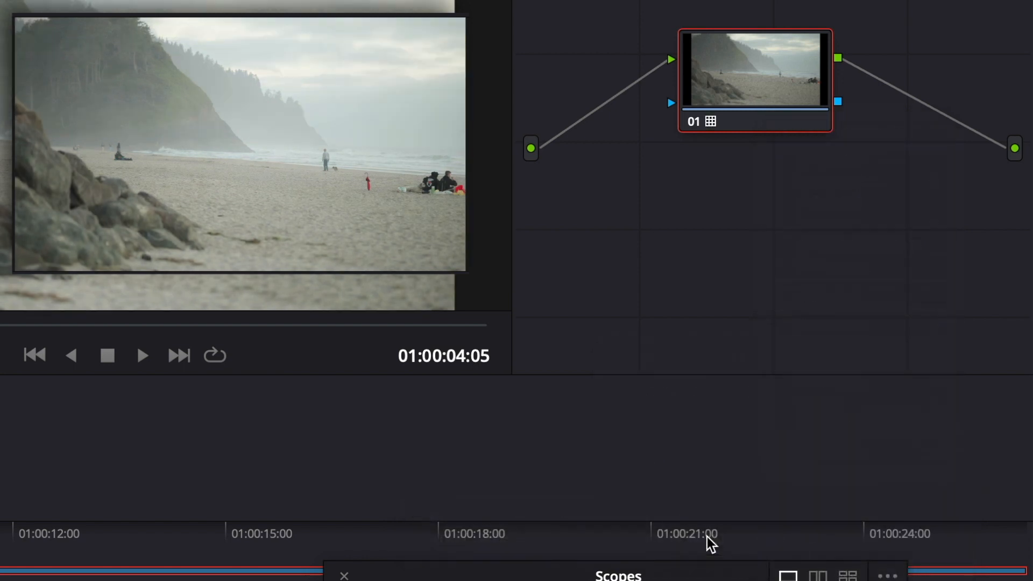
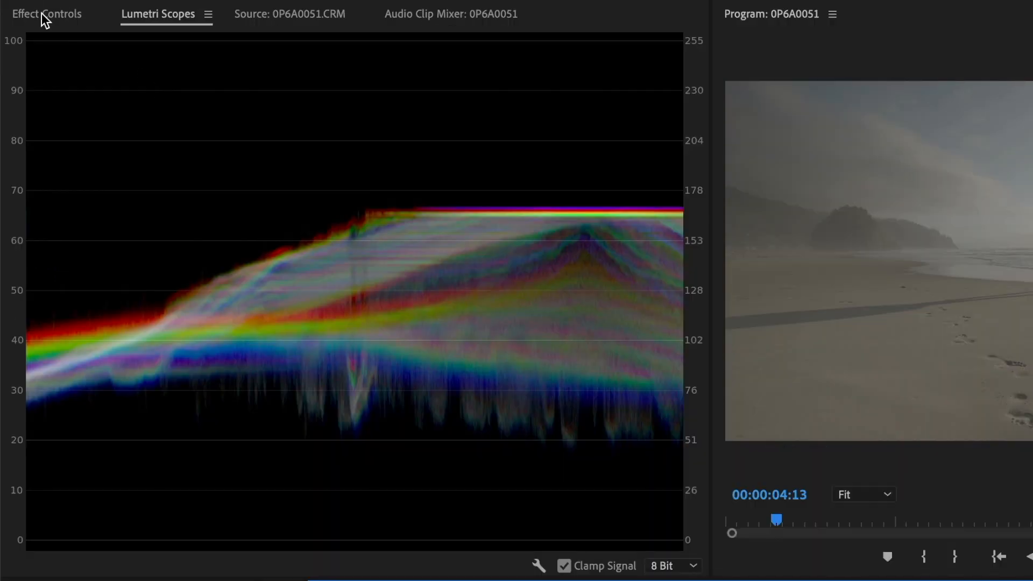
In the master Canon Cinema RAW Light Source Settings of 0P6A0051.CRM, set both Color Space and Gamma to BT.709
left_click(45, 14)
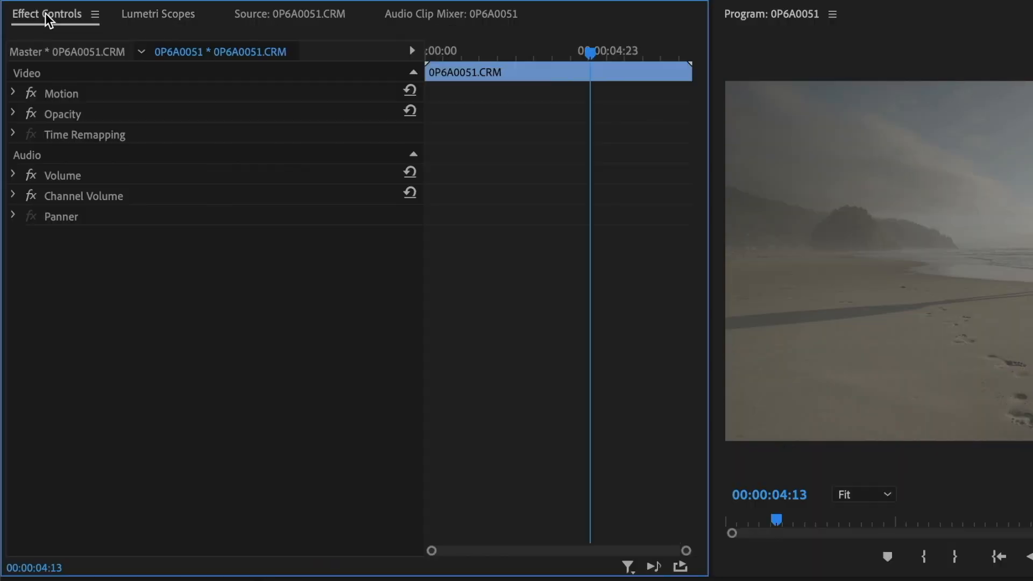
left_click(46, 50)
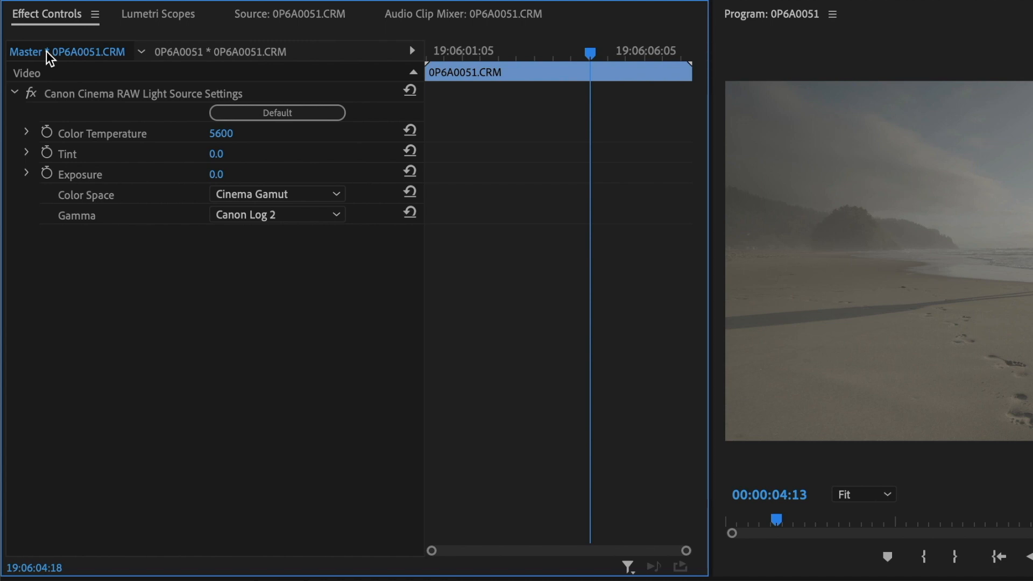
left_click(288, 194)
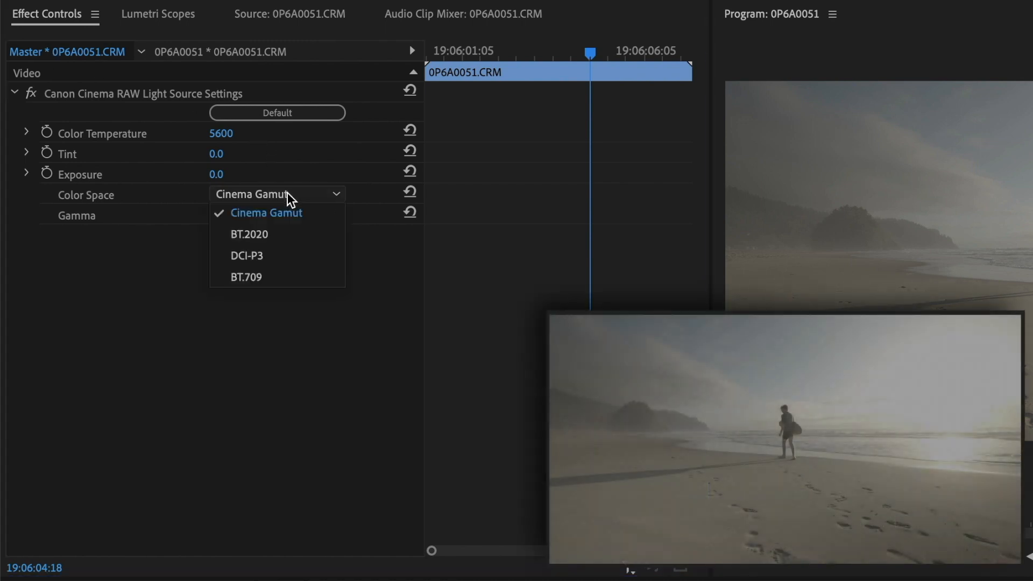
left_click(318, 194)
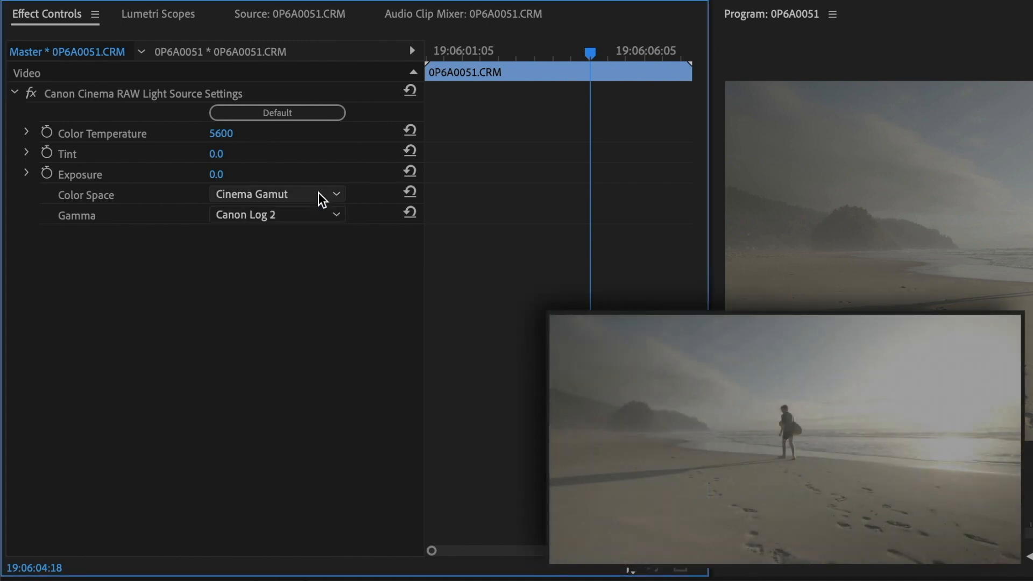
left_click(316, 221)
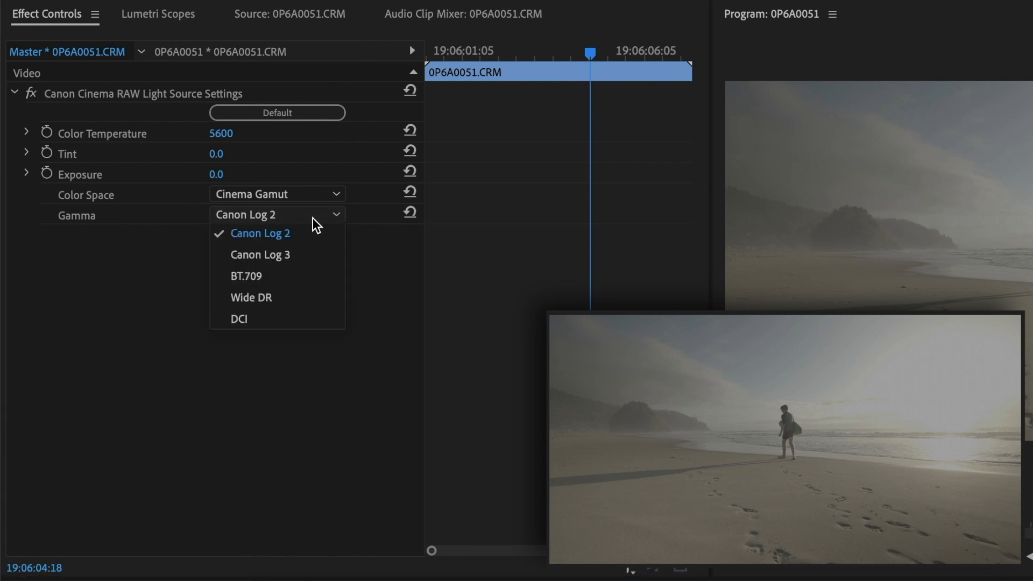
left_click(313, 218)
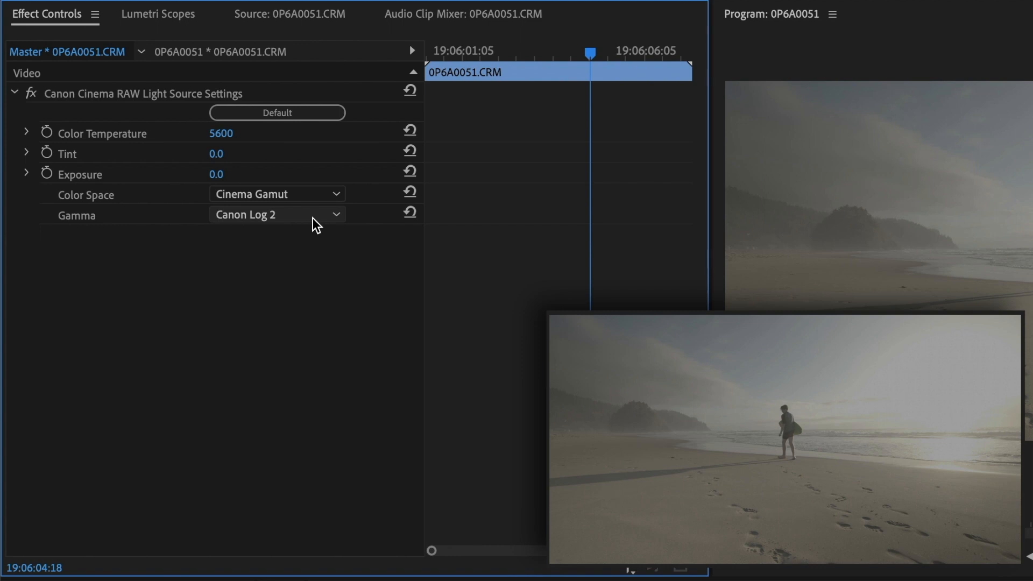
left_click(309, 195)
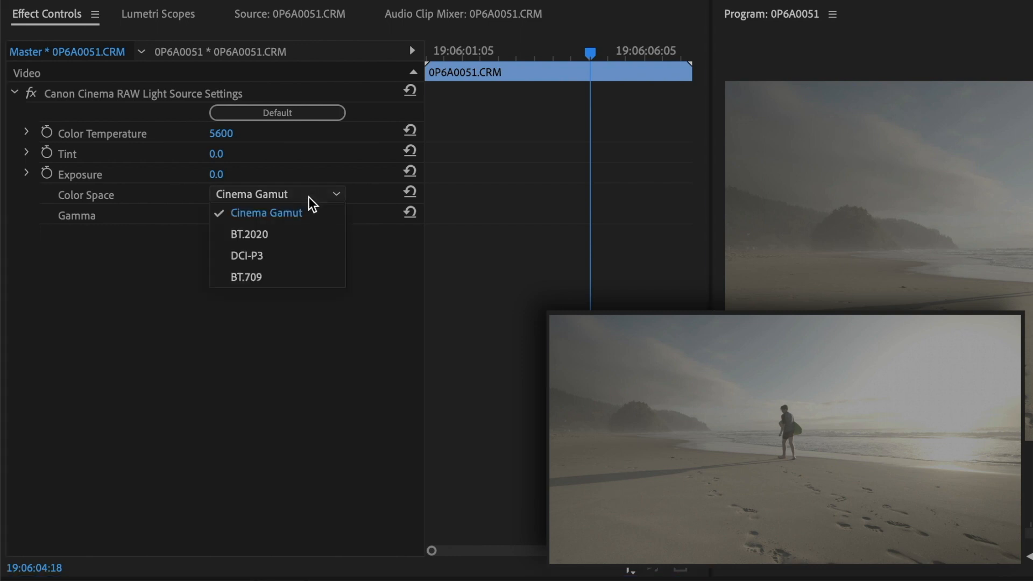
left_click(304, 271)
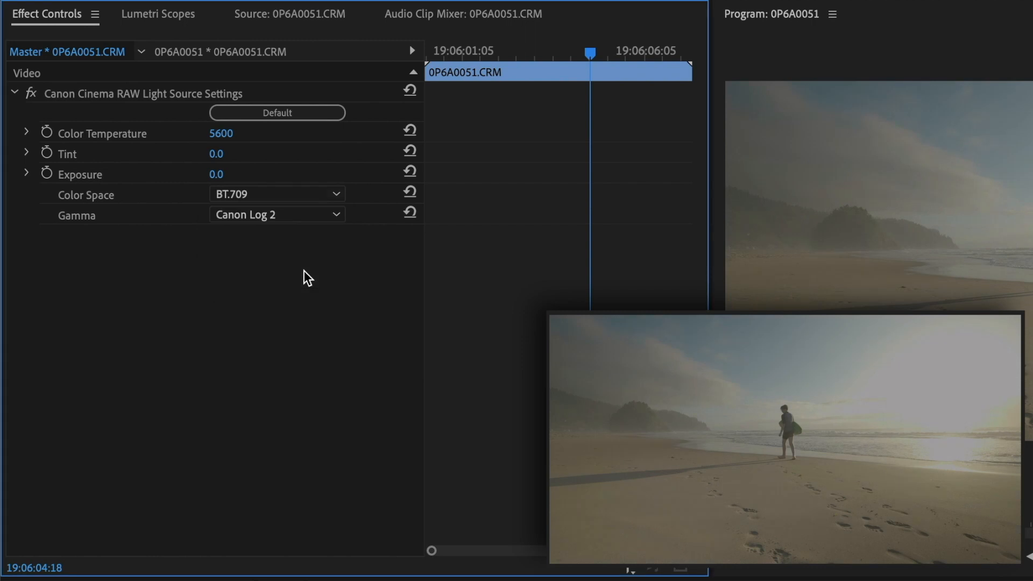
left_click(318, 218)
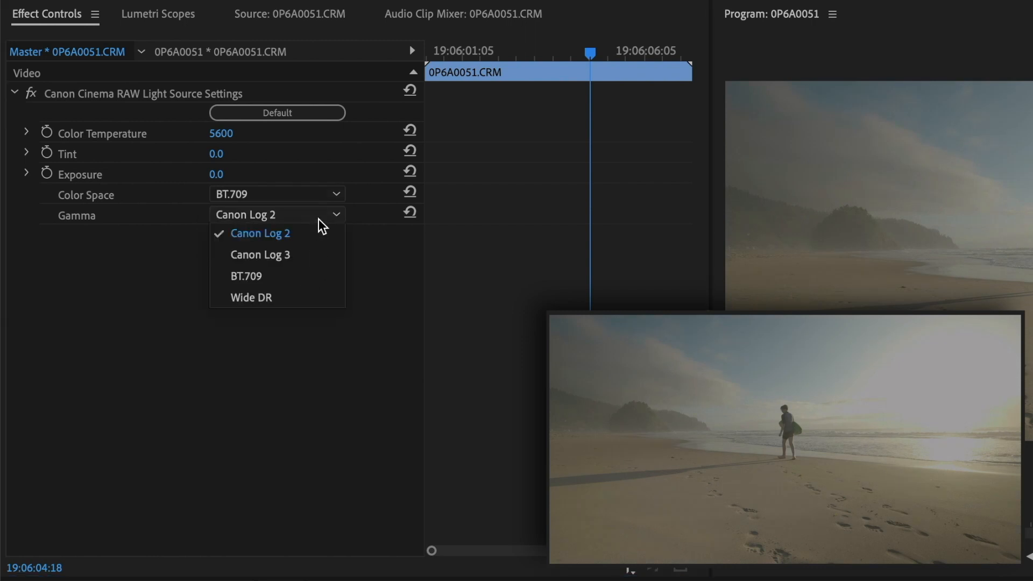
left_click(312, 278)
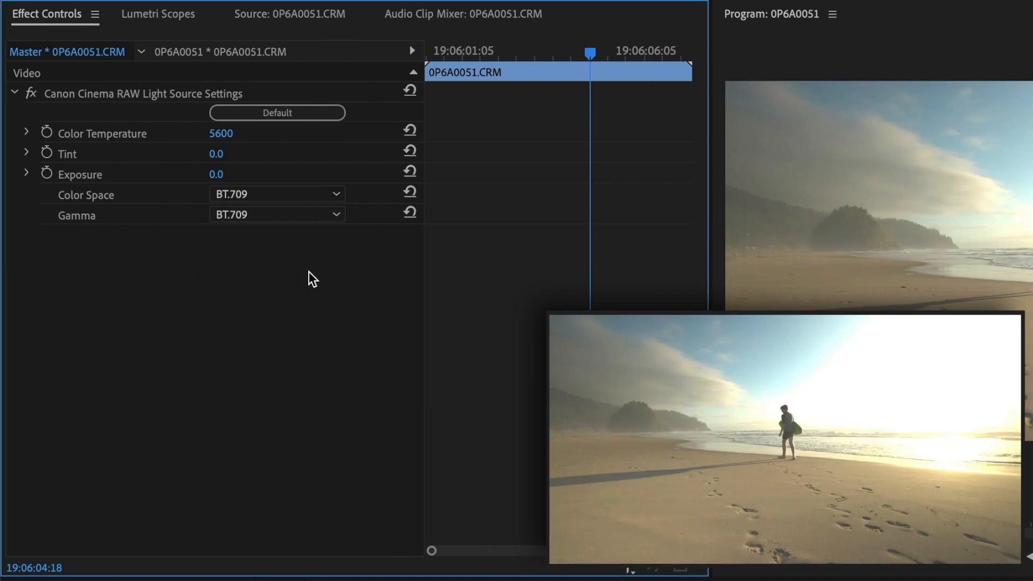
Expand the RAW sliders of 0P6A0051.CRM, and set Exposure to -1.0 and Tint to -2.0
left_click(27, 173)
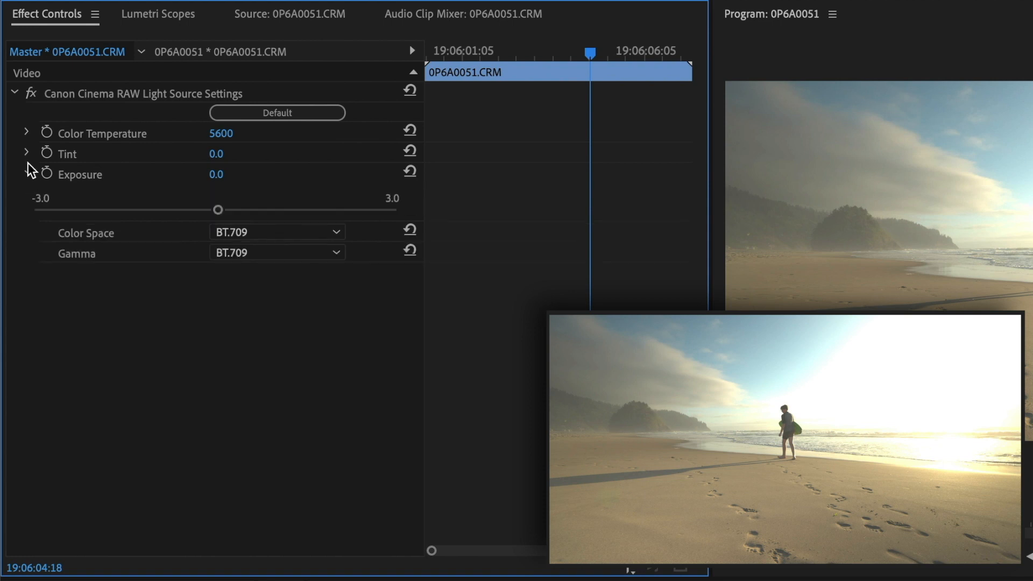
left_click(27, 154)
left_click(28, 133)
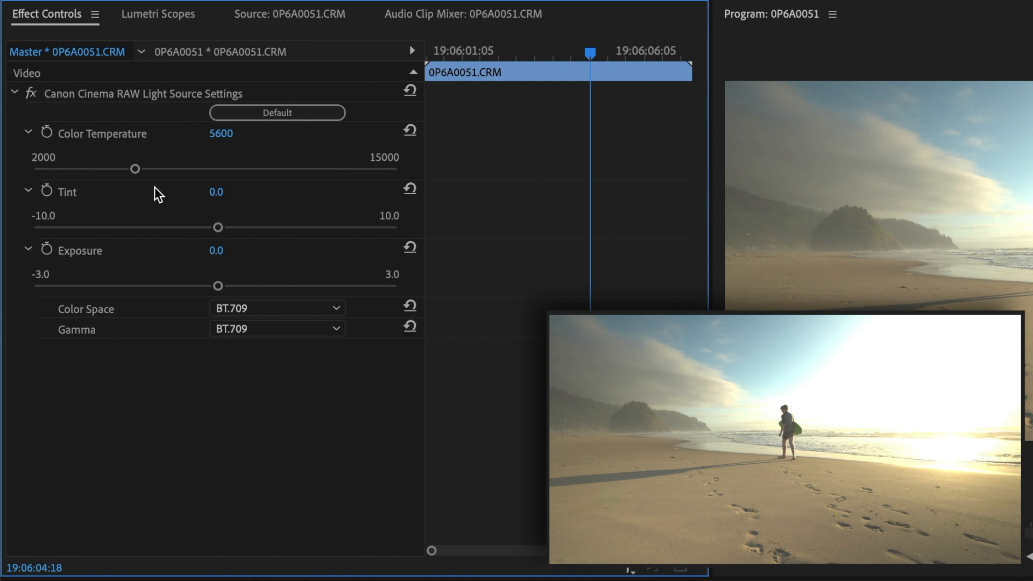
left_click_drag(218, 286, 153, 285)
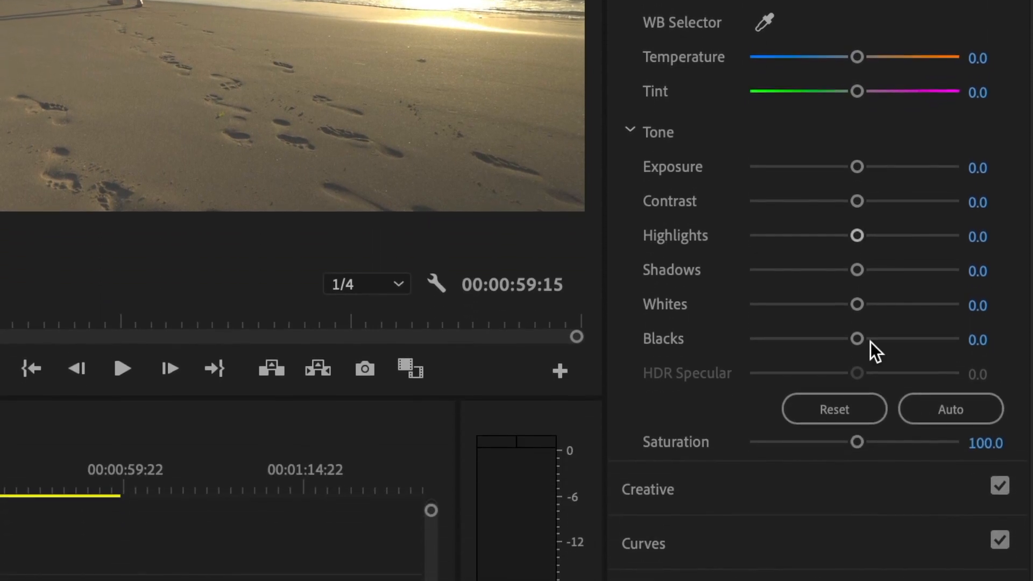
Slightly lower the Shadows level in the Lumetri color wheels of master clip 0P6A0051.CRM, and show those wheels in its effect settings
left_click(760, 557)
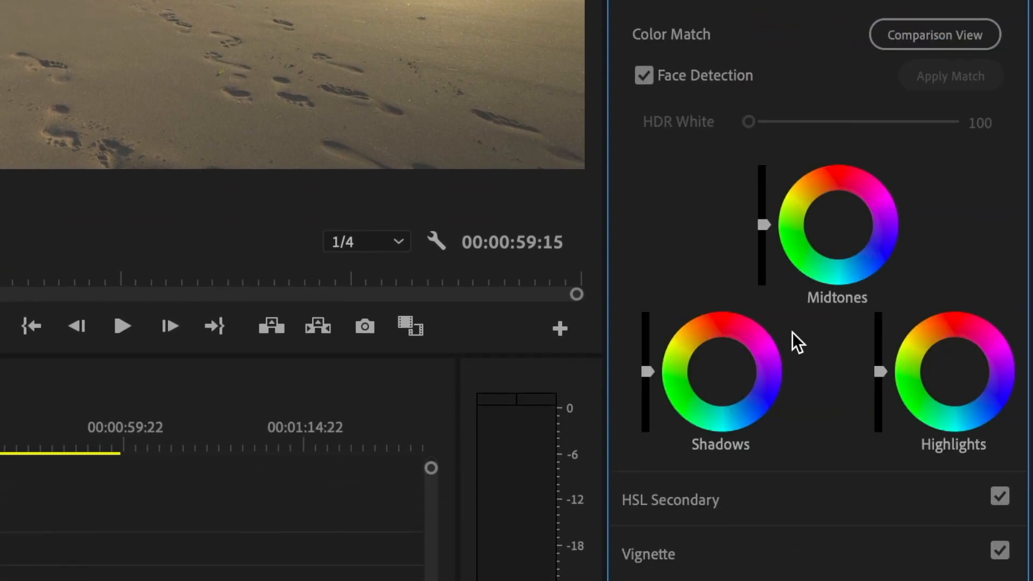
left_click_drag(648, 373, 648, 374)
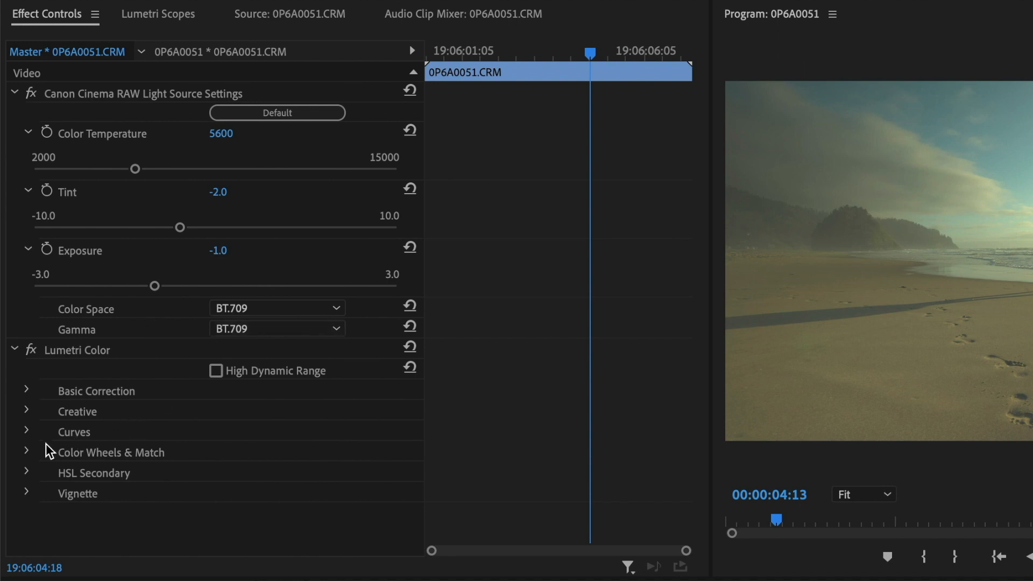
left_click(29, 450)
scroll(67, 439, "down", 6)
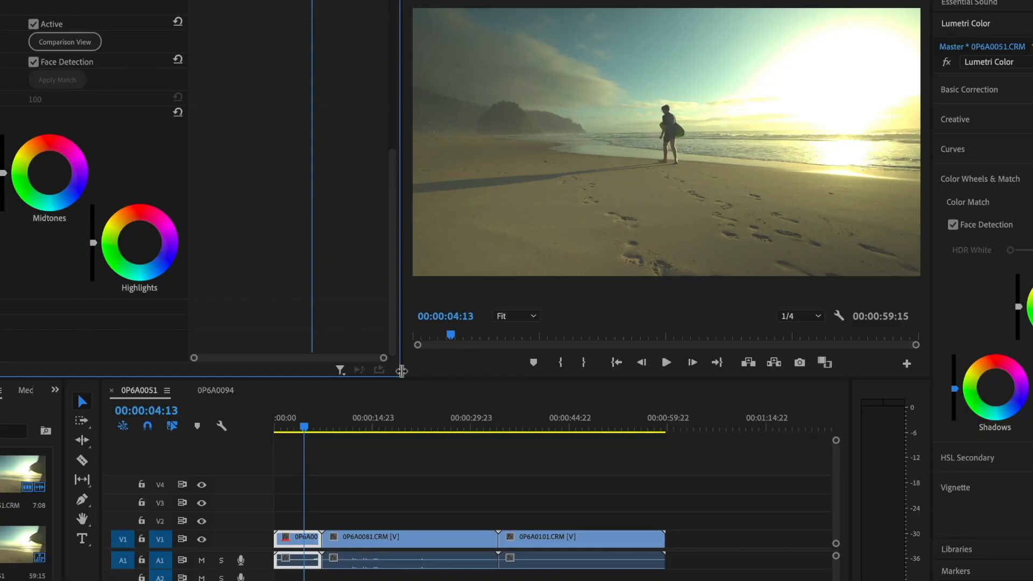
Go to the 0P6A0081.CRM clip and set its master RAW Color Space to BT.709 and Gamma to Canon Log 3
left_click(398, 428)
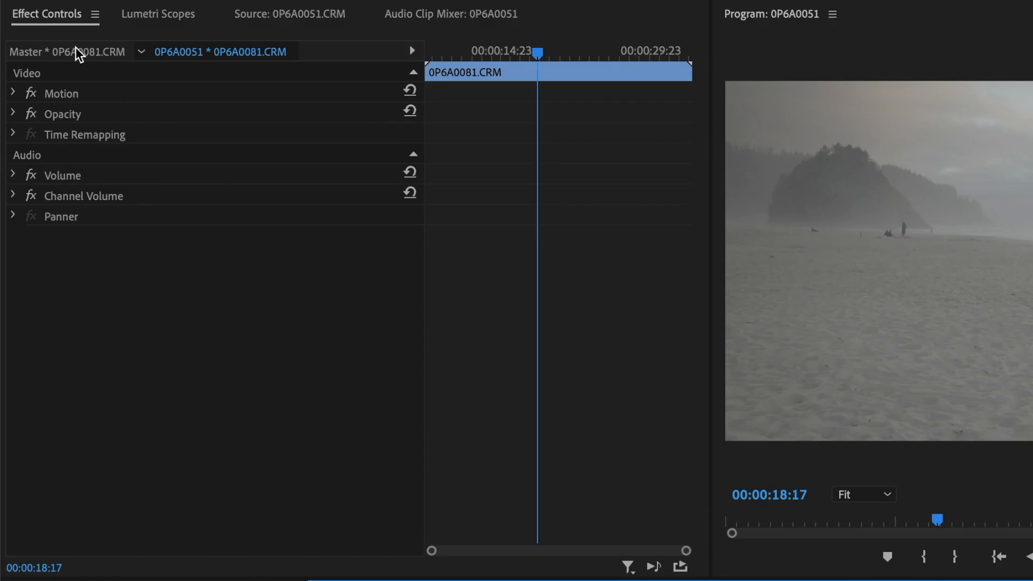
left_click(75, 50)
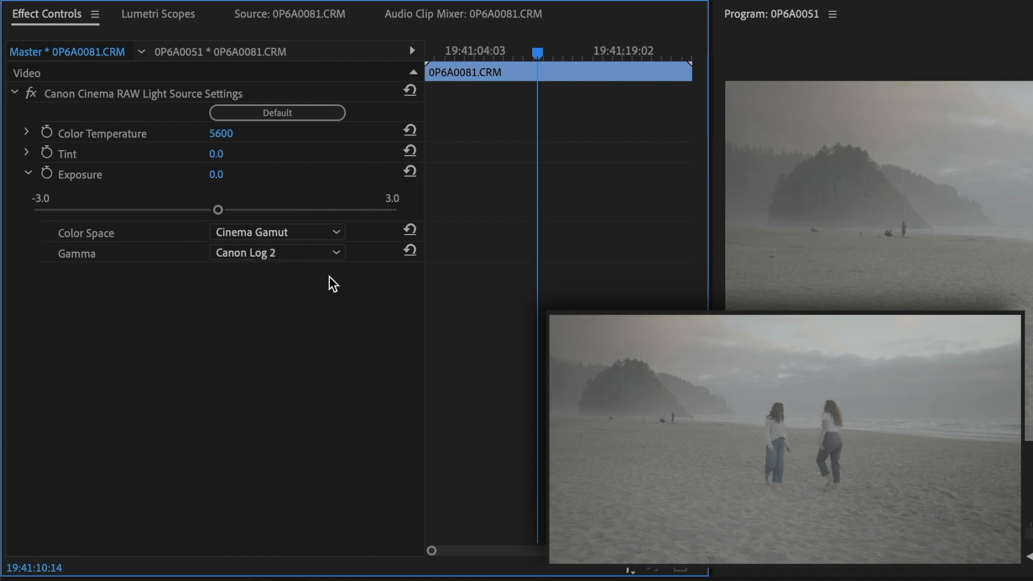
left_click(319, 231)
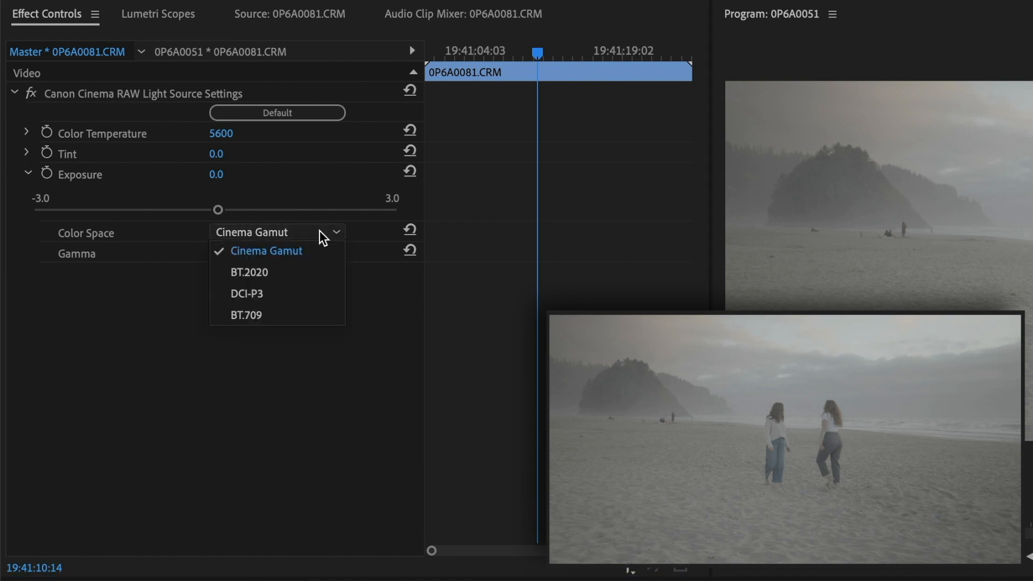
left_click(300, 308)
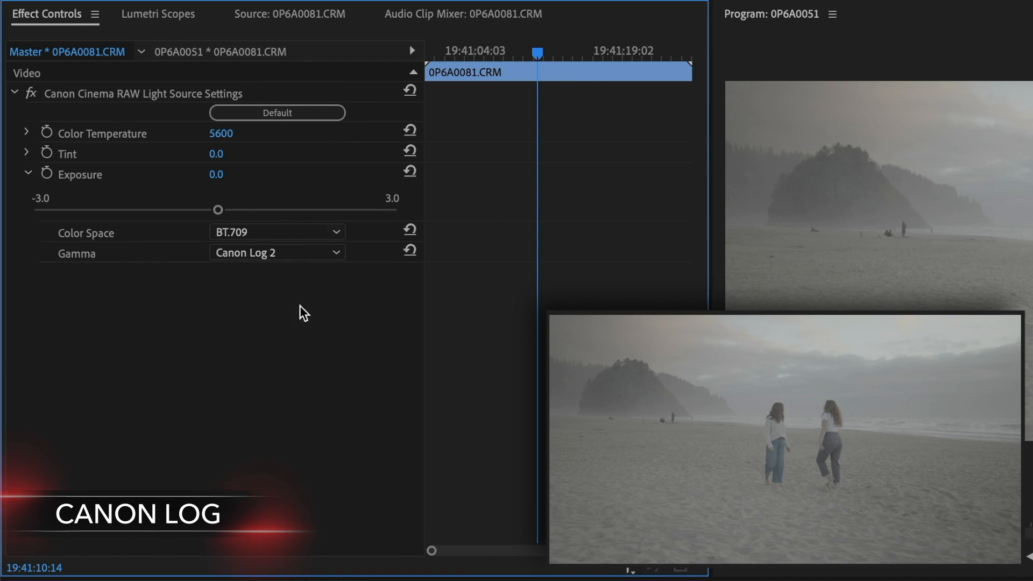
left_click(301, 255)
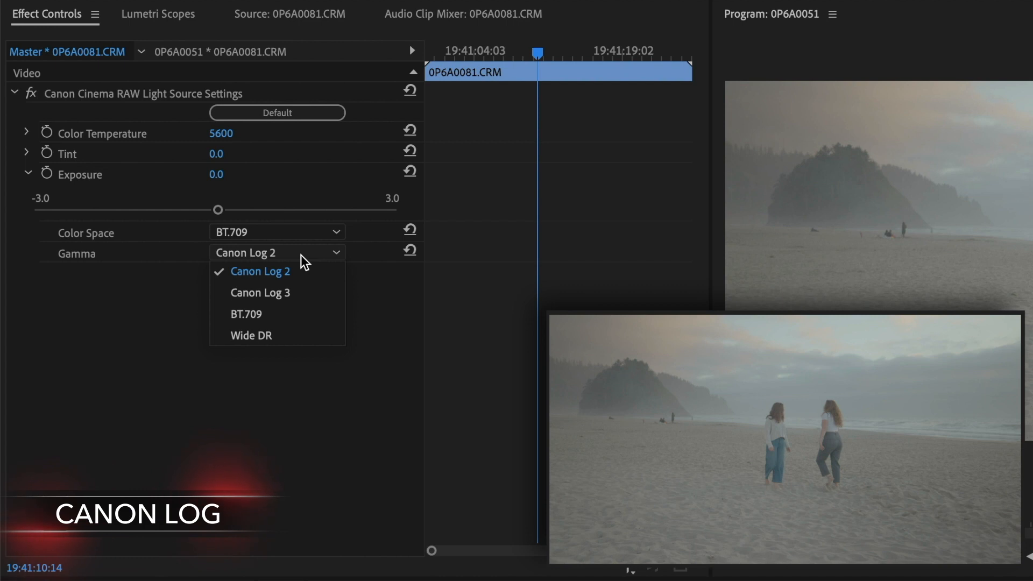
left_click(295, 294)
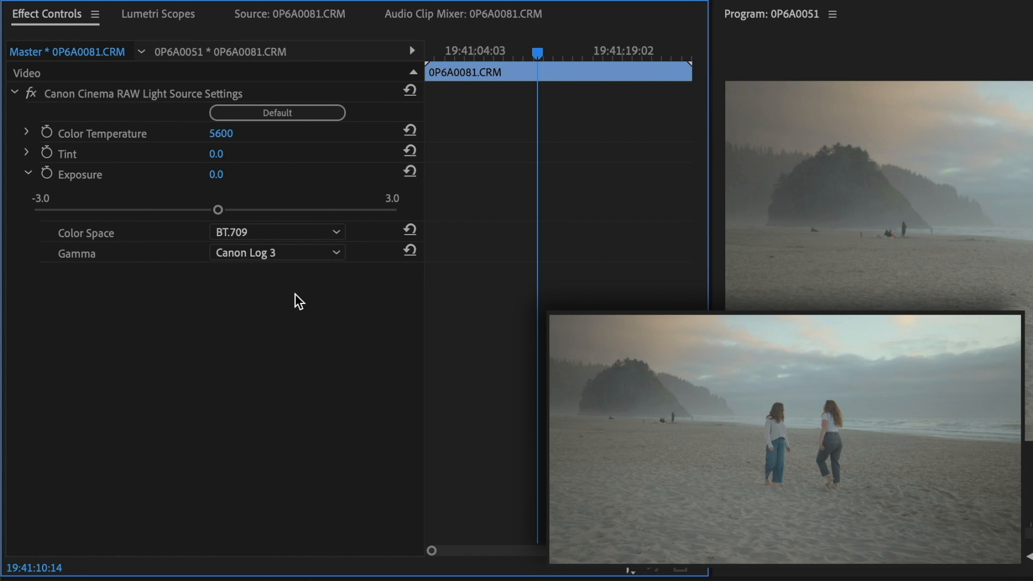
Lower the RAW Exposure of 0P6A0081.CRM to -1.1 and check the waveform in Lumetri Scopes
left_click_drag(214, 211, 151, 218)
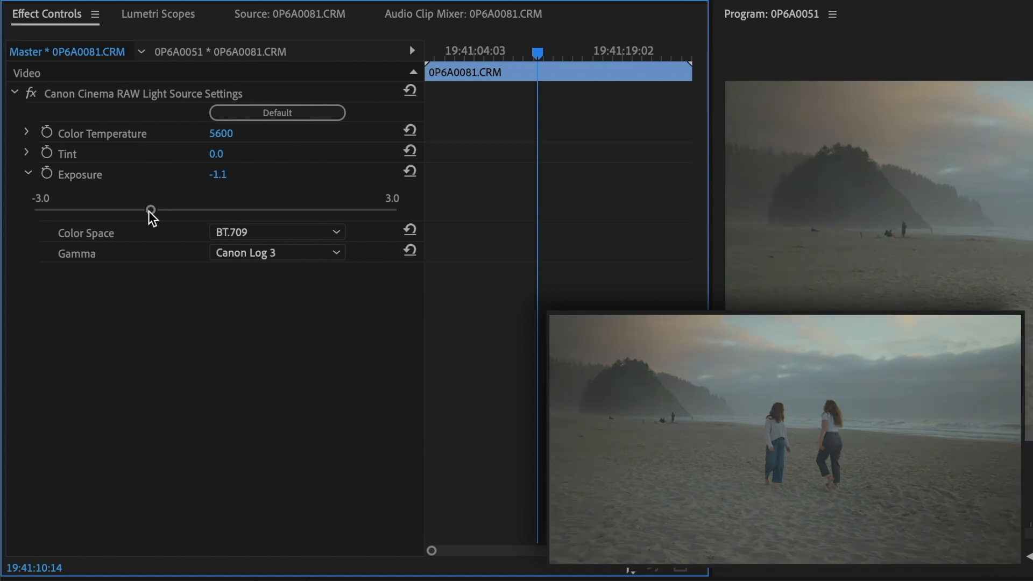
left_click(146, 16)
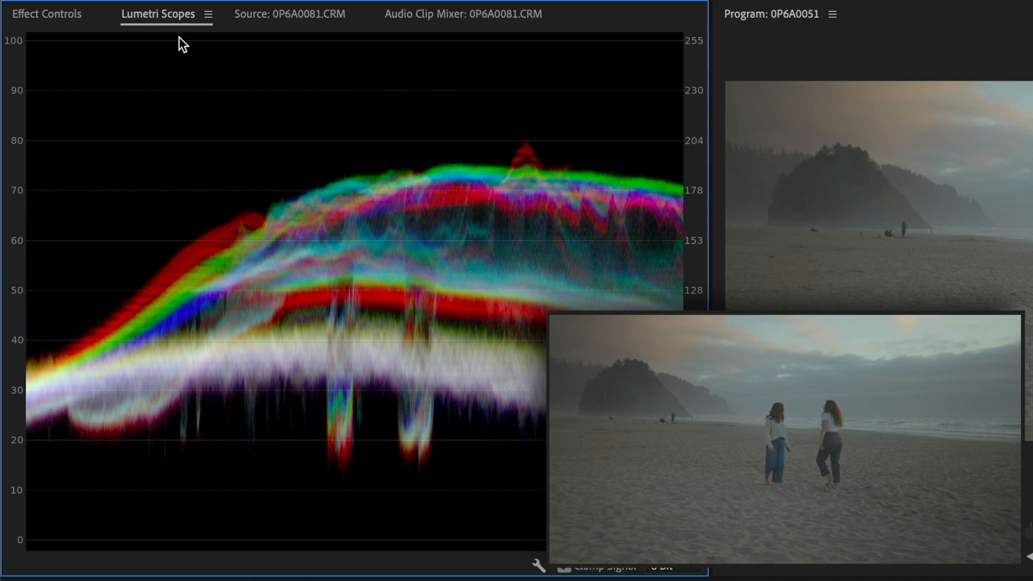
left_click(58, 16)
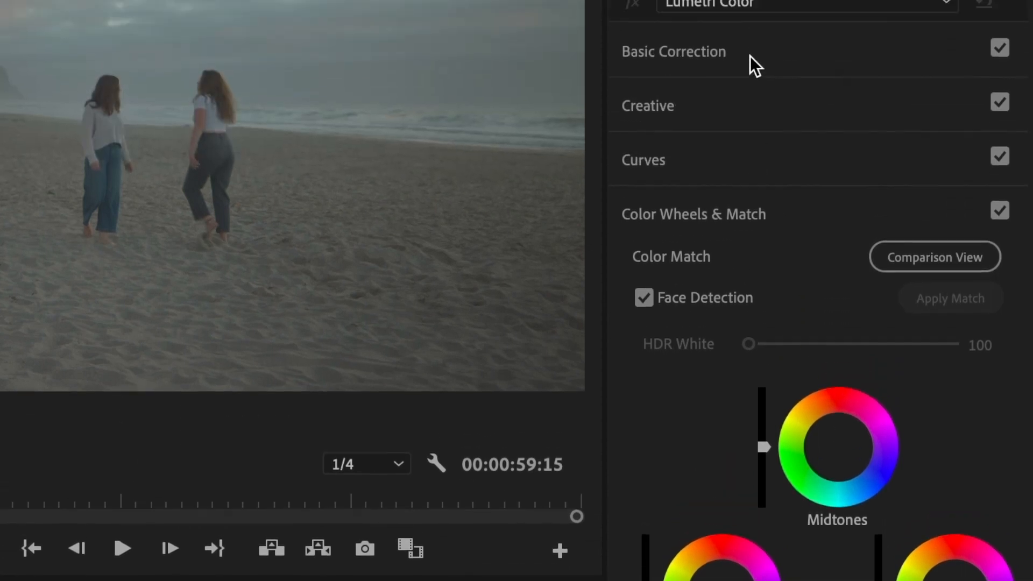
Try the Input LUT BT709_CanonLog-to-BT709_WideDR_65_FF_Ver.2.0 on the 0P6A0081.CRM clip, and set the Input LUT back to None
left_click(750, 66)
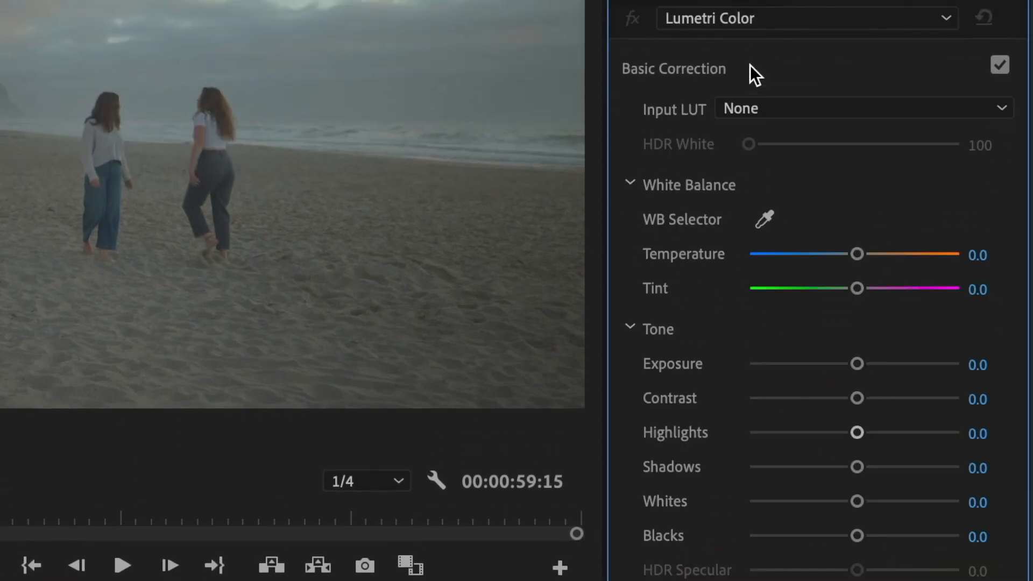
left_click(799, 114)
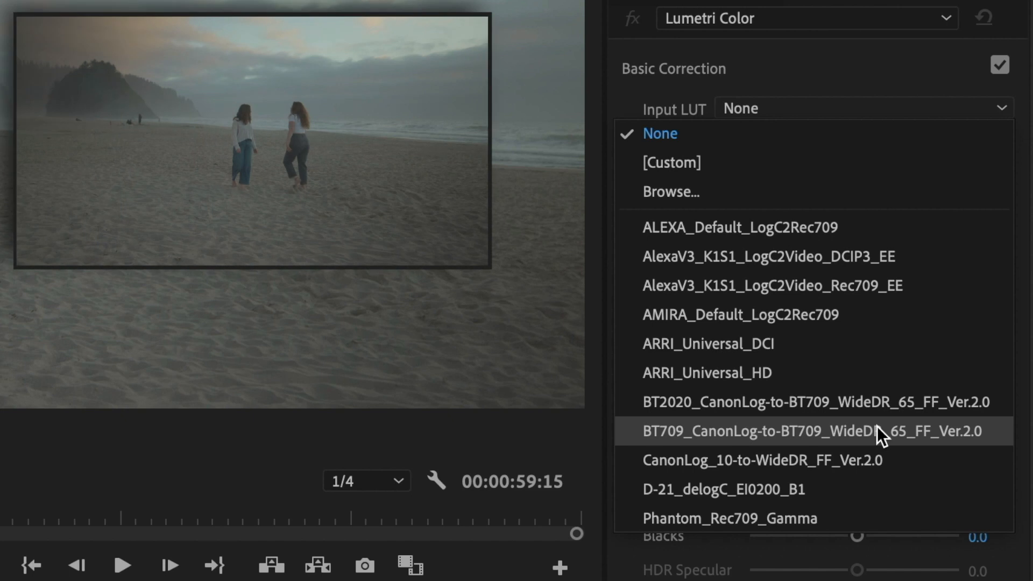
left_click(877, 426)
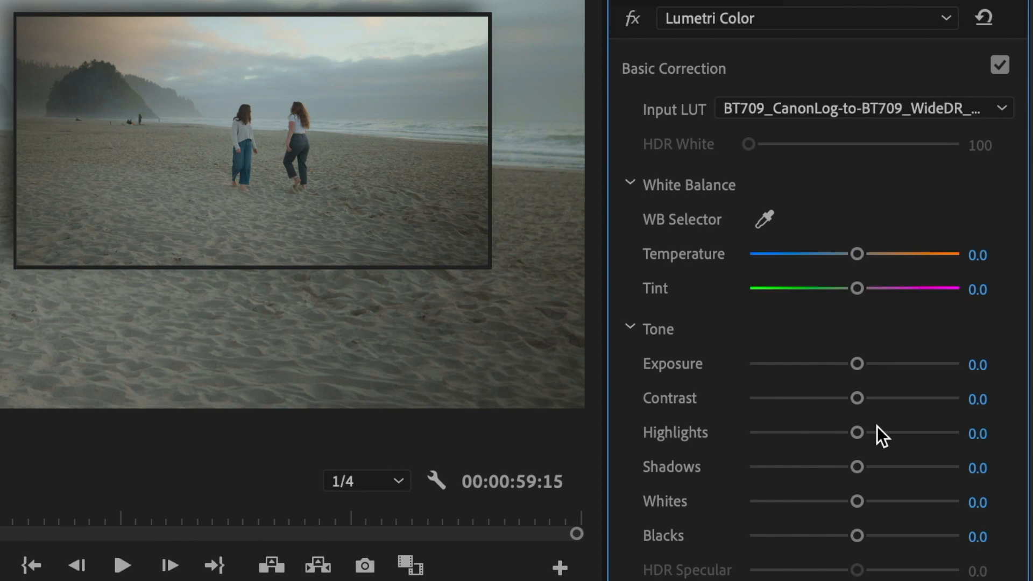
left_click(861, 109)
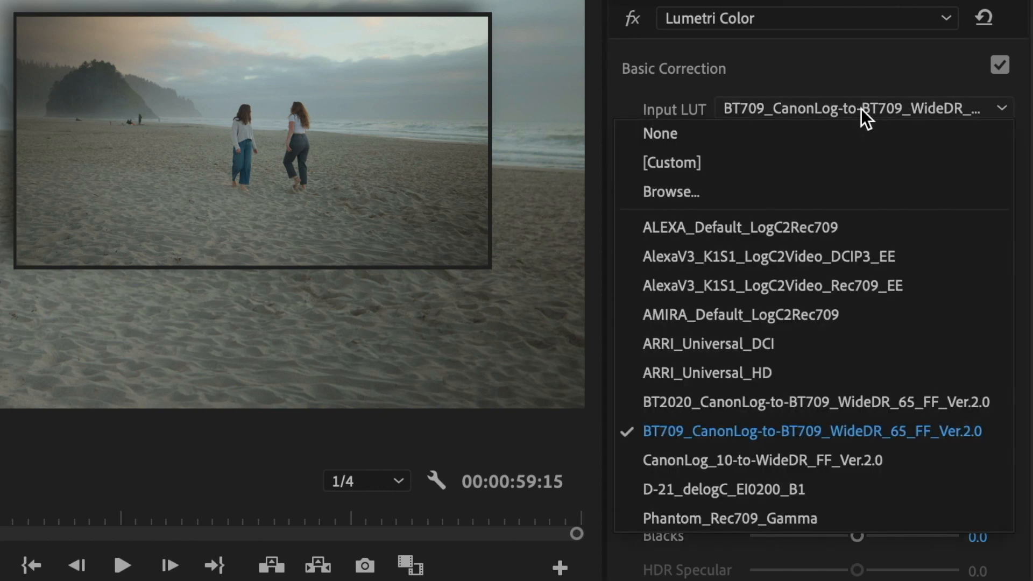
left_click(803, 136)
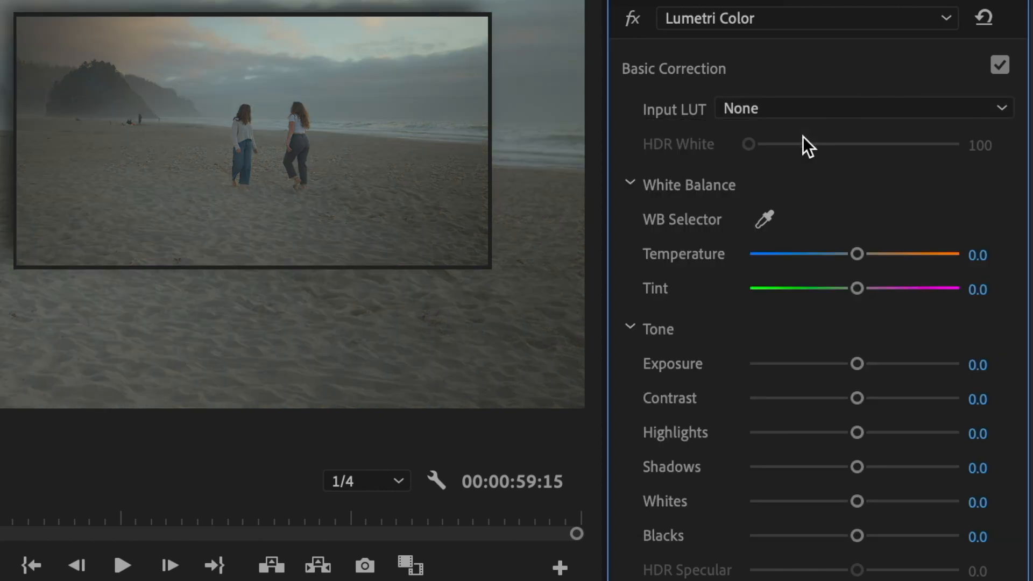
Apply the Creative look CineSpace2383sRGB6bit to the 0P6A0081.CRM clip, and replace it with Fuji ETERNA 250D Kodak 2395 (by Adobe)
left_click(782, 67)
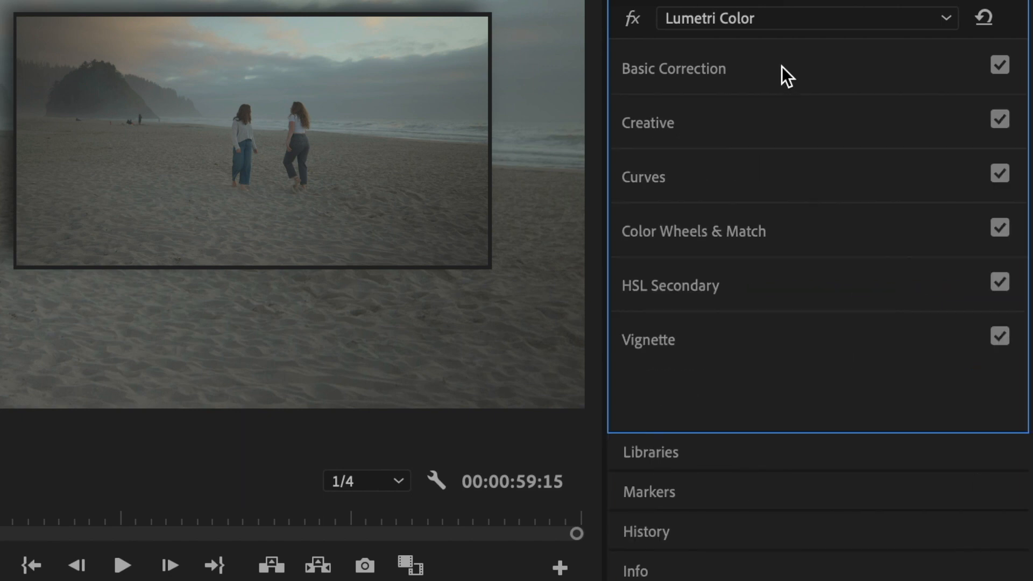
left_click(749, 122)
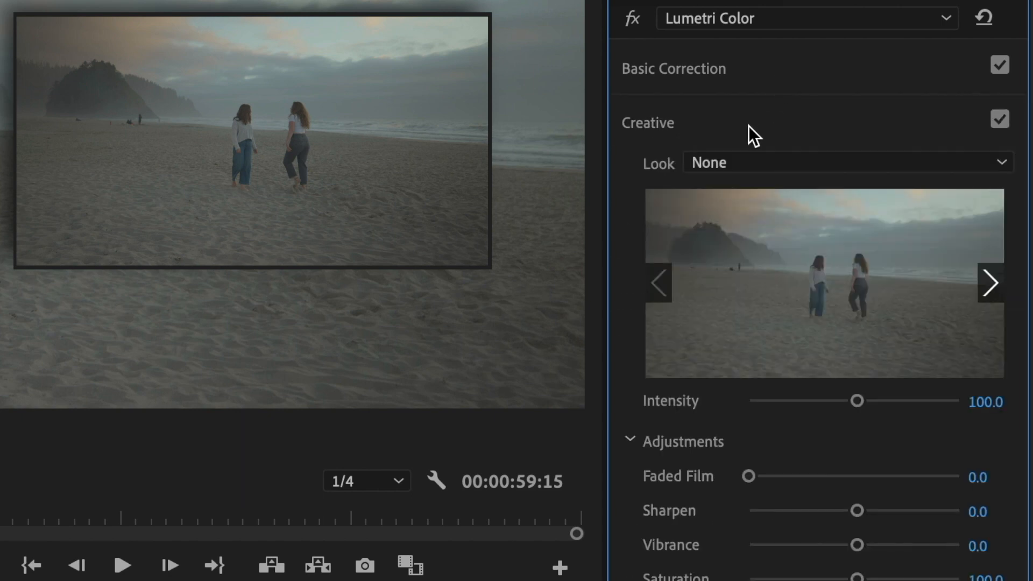
left_click(991, 282)
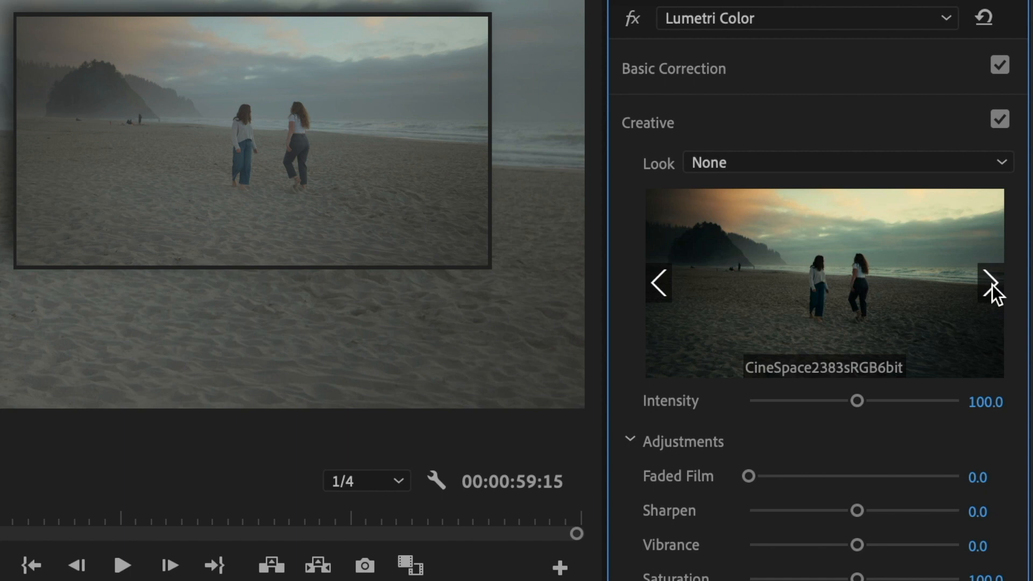
left_click(896, 285)
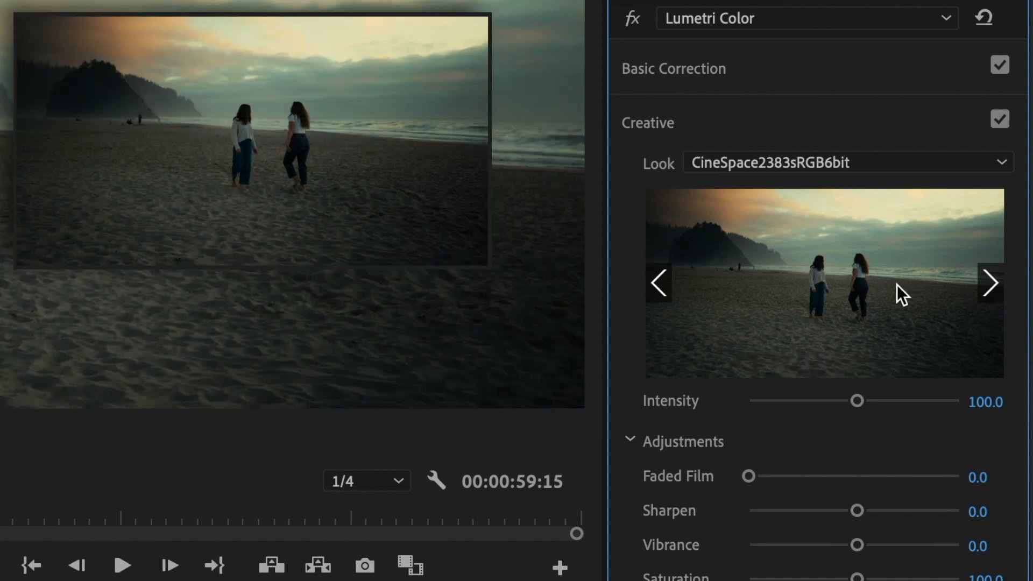
left_click(984, 282)
left_click(880, 296)
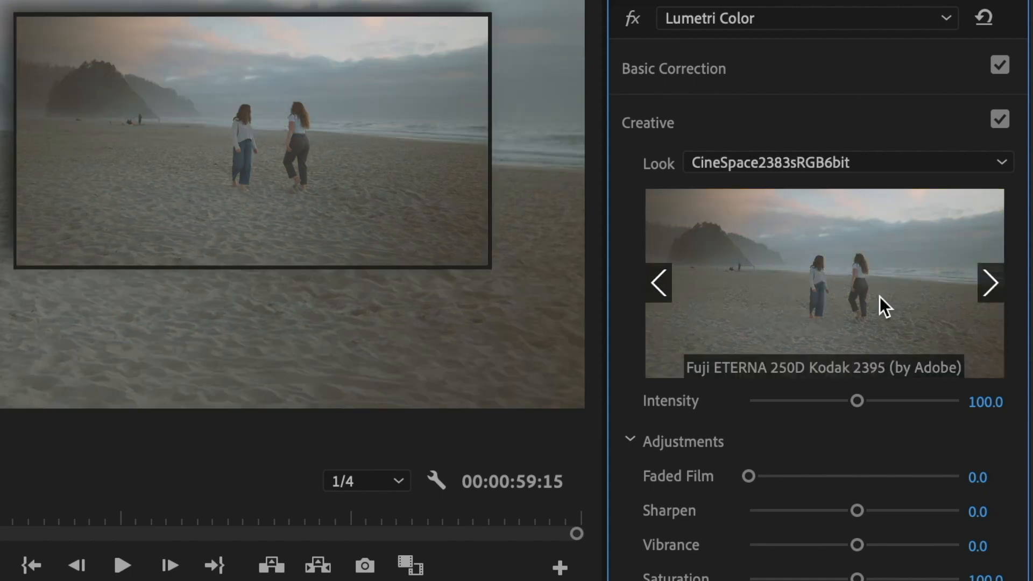
Step back through the Creative look previews for the 0P6A0081.CRM clip and apply the previewed look
left_click(658, 282)
left_click(657, 282)
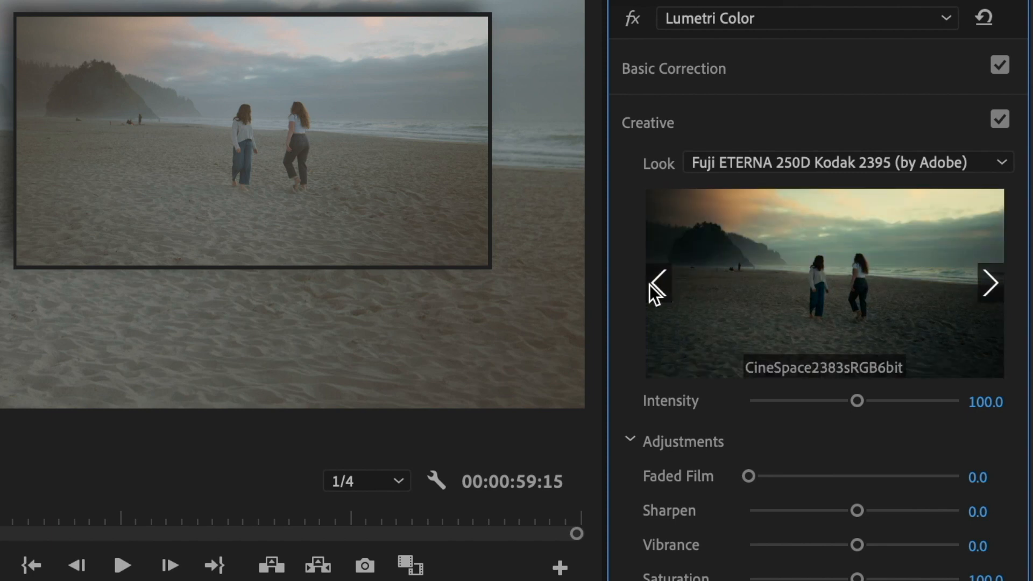
left_click(658, 282)
left_click(735, 294)
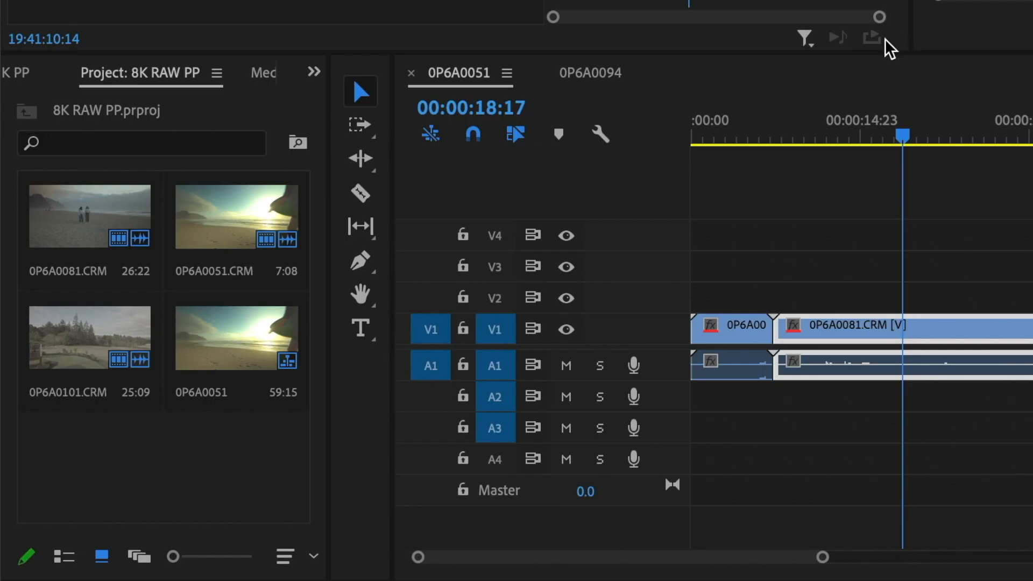
Switch to the UHD 4K PP project, open the 0P6A0094 sequence, and check the master effect settings of 0P6A0094.MP4
left_click(28, 75)
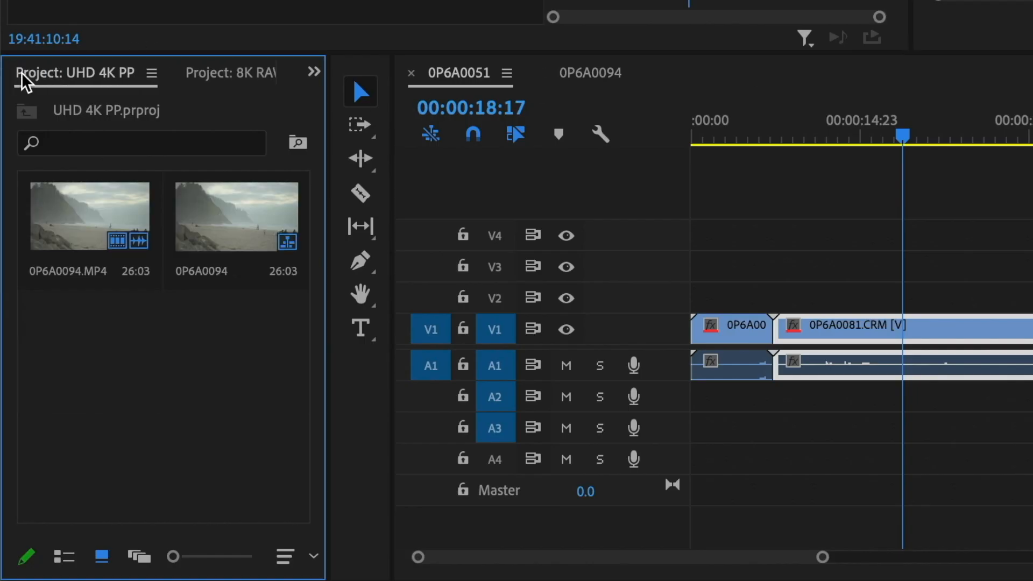
left_click(577, 84)
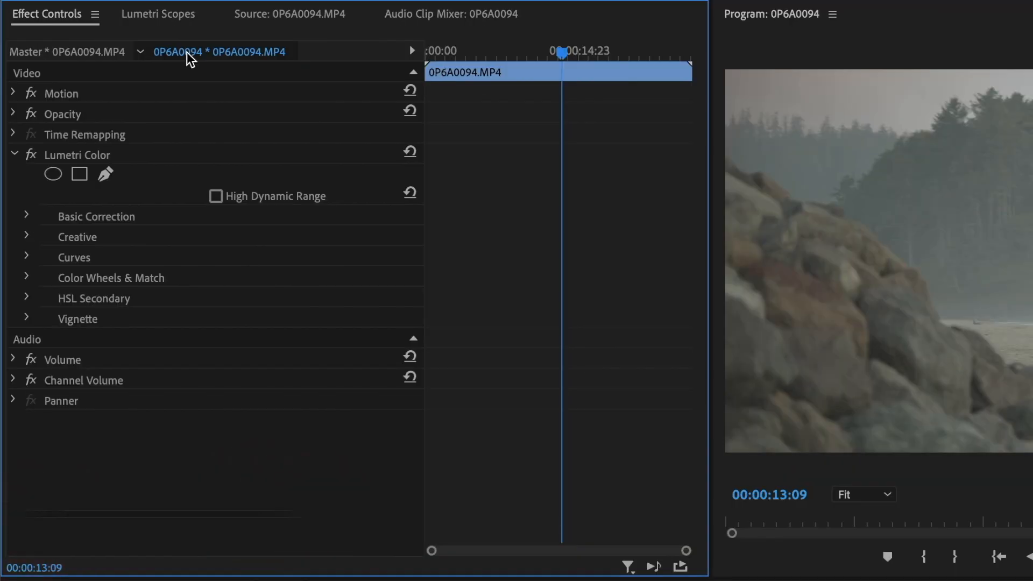
left_click(95, 52)
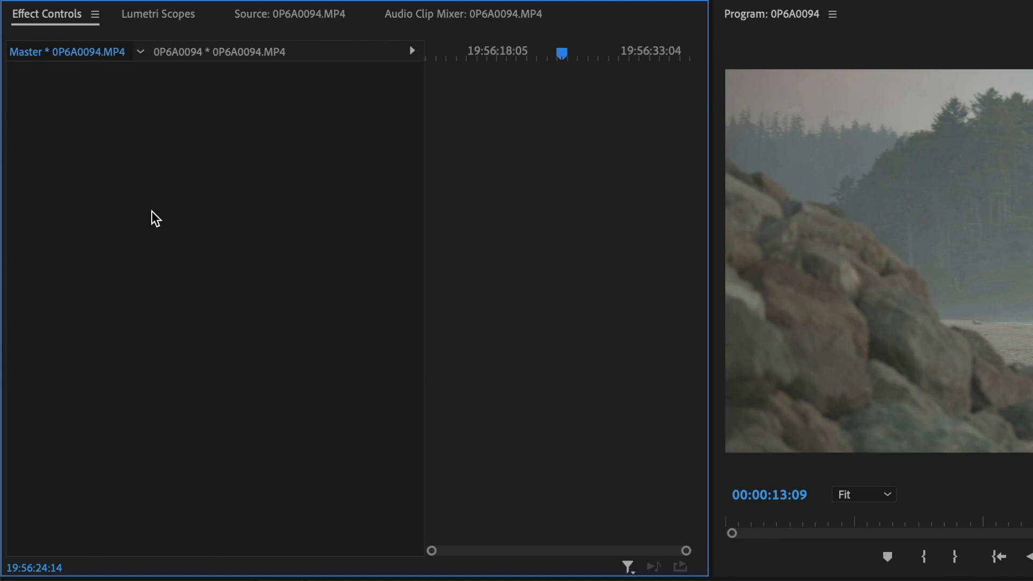
Apply the Input LUT BT709_CanonLog-to-BT709_WideDR_65_FF_Ver.2.0 to the 0P6A0094.MP4 clip in the sequence
left_click(215, 53)
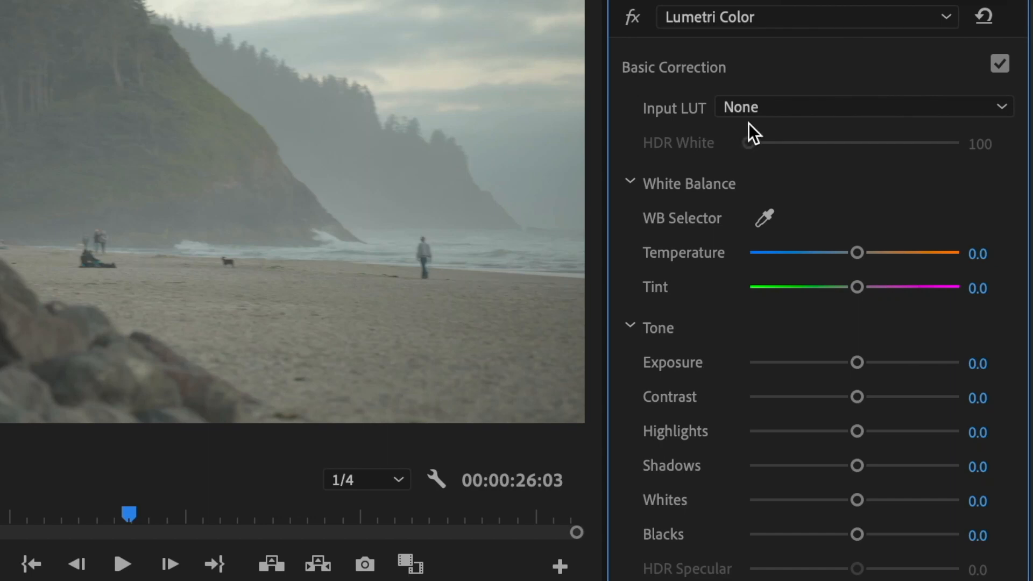
left_click(773, 105)
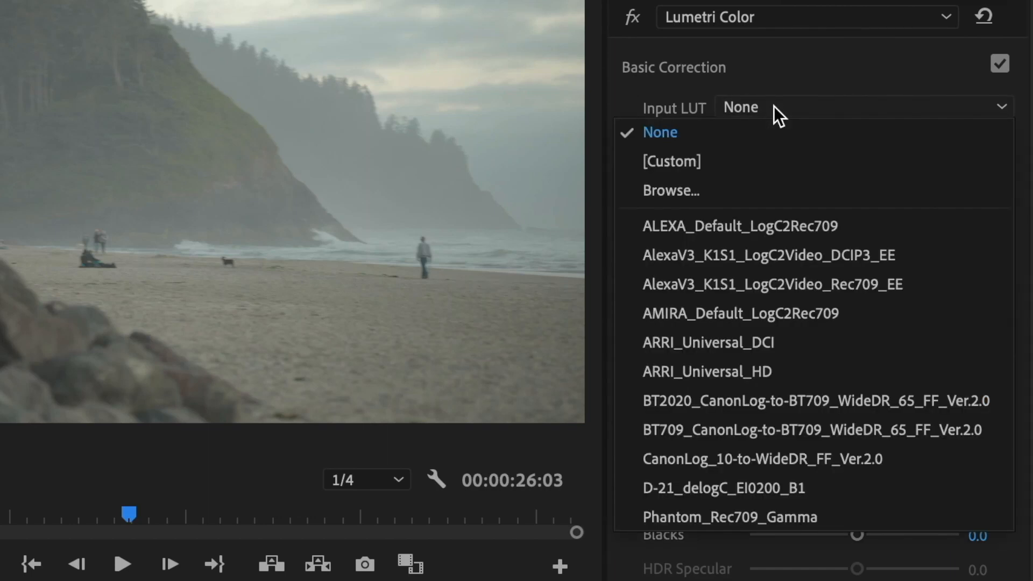
left_click(843, 432)
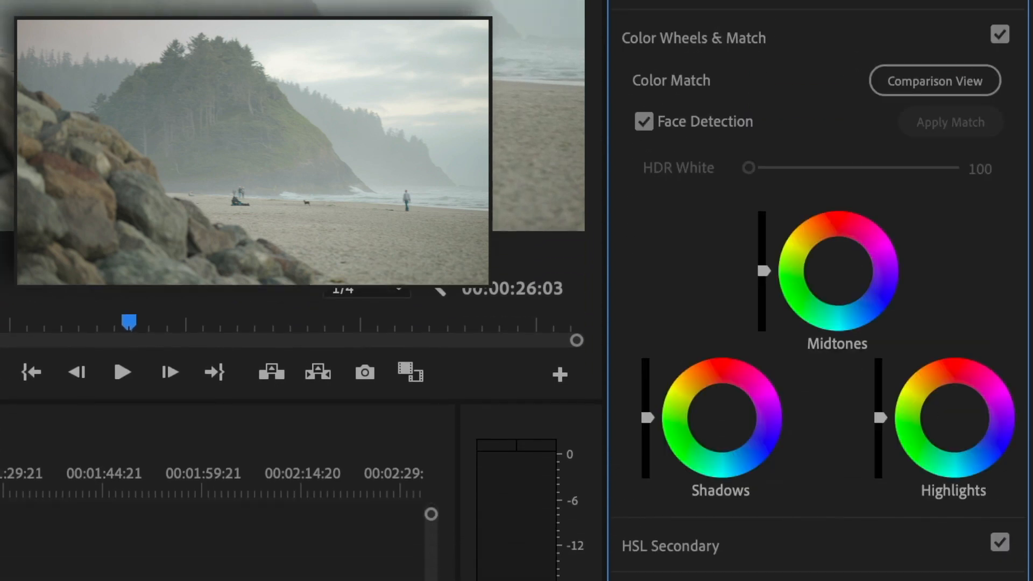
Darken the highlights and midtones of 0P6A0094.MP4 with the Lumetri color wheels, and fine-tune its shadows
left_click_drag(880, 417, 881, 441)
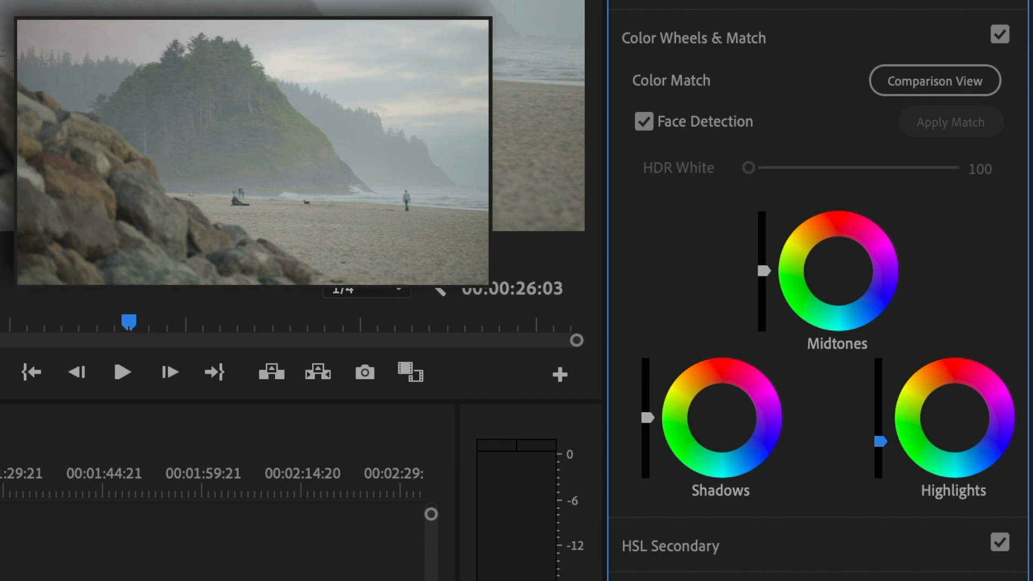
left_click_drag(880, 442, 880, 442)
left_click_drag(764, 271, 764, 277)
left_click_drag(647, 419, 647, 427)
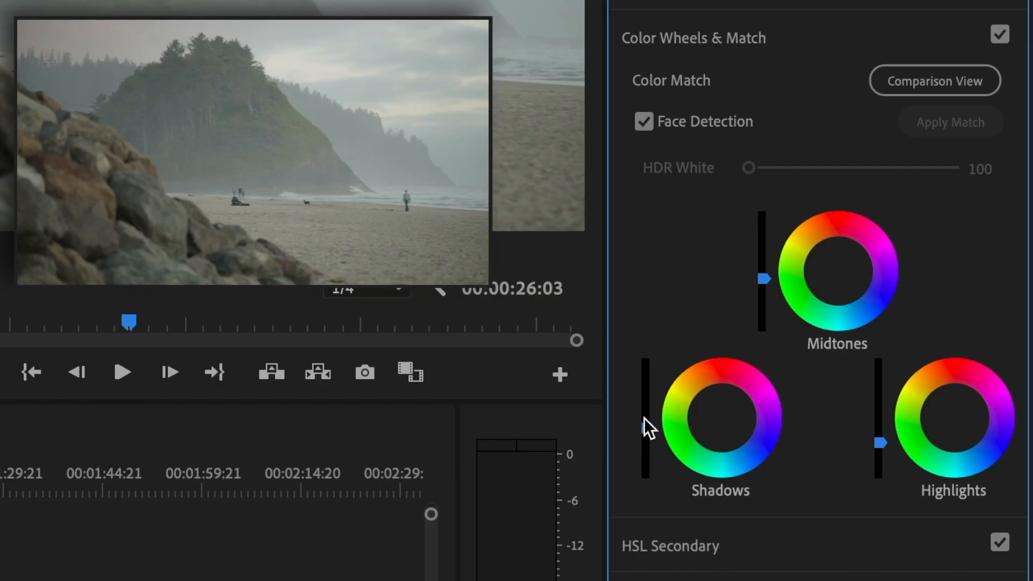
left_click_drag(648, 427, 648, 417)
left_click_drag(766, 270, 767, 276)
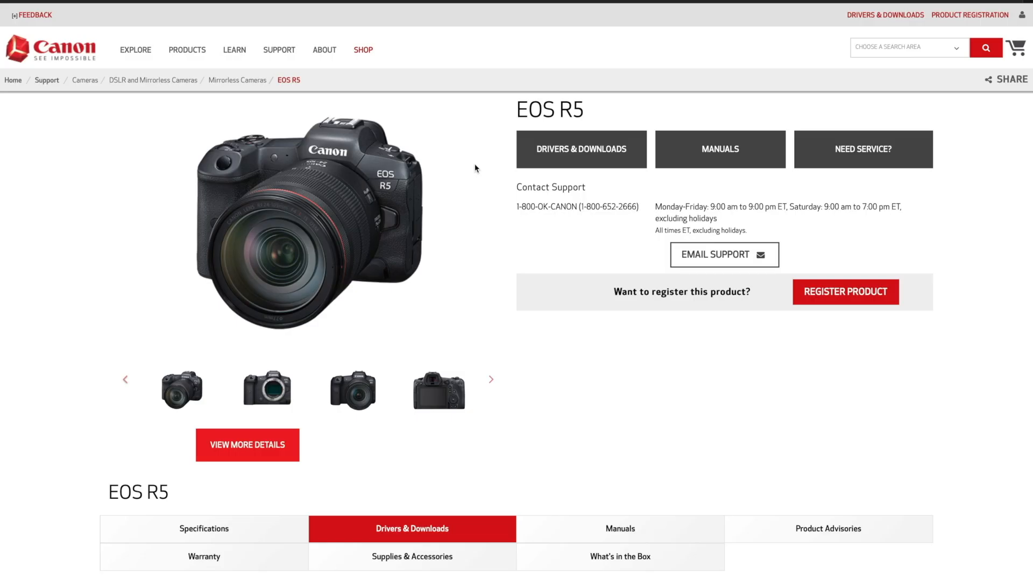
Find Canon RAW Plugin 1.5 for Final Cut Pro X among the software downloads on Canon's EOS R5 support page
left_click(580, 160)
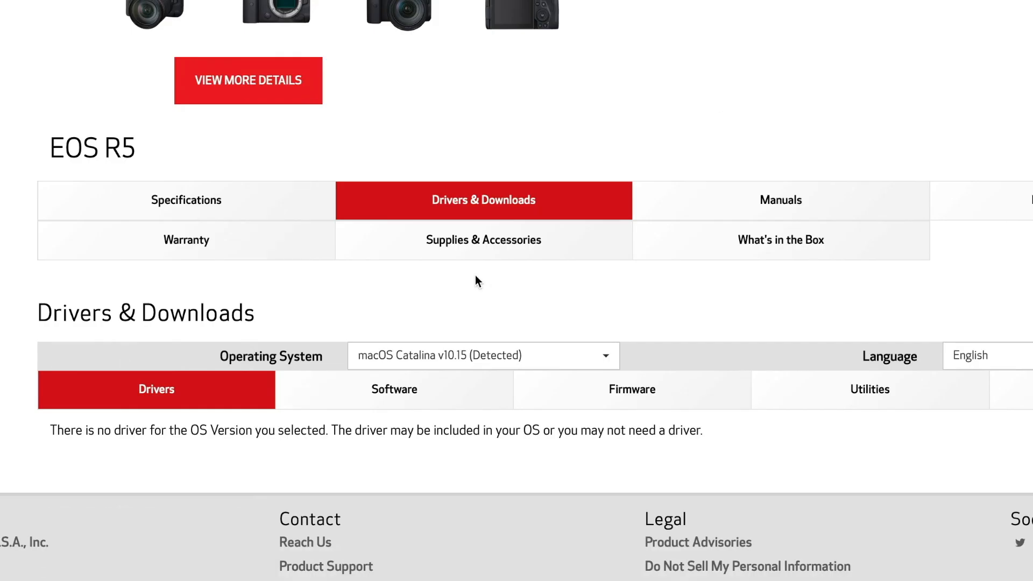
left_click(409, 392)
scroll(409, 393, "down", 8)
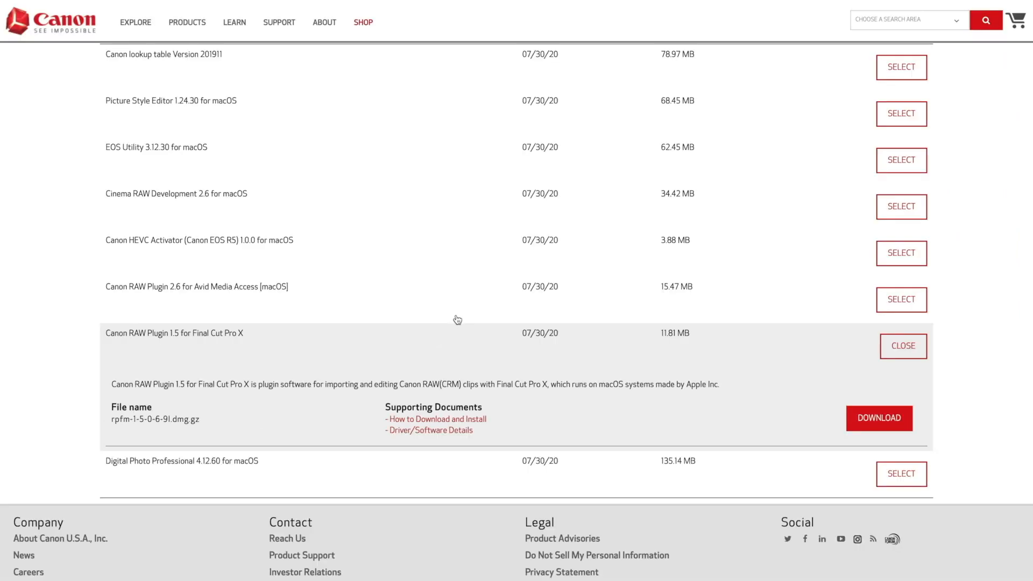
Switch to Final Cut Pro and set the Camera LUT of the 0P6A0051 clip to None
key("super+Tab")
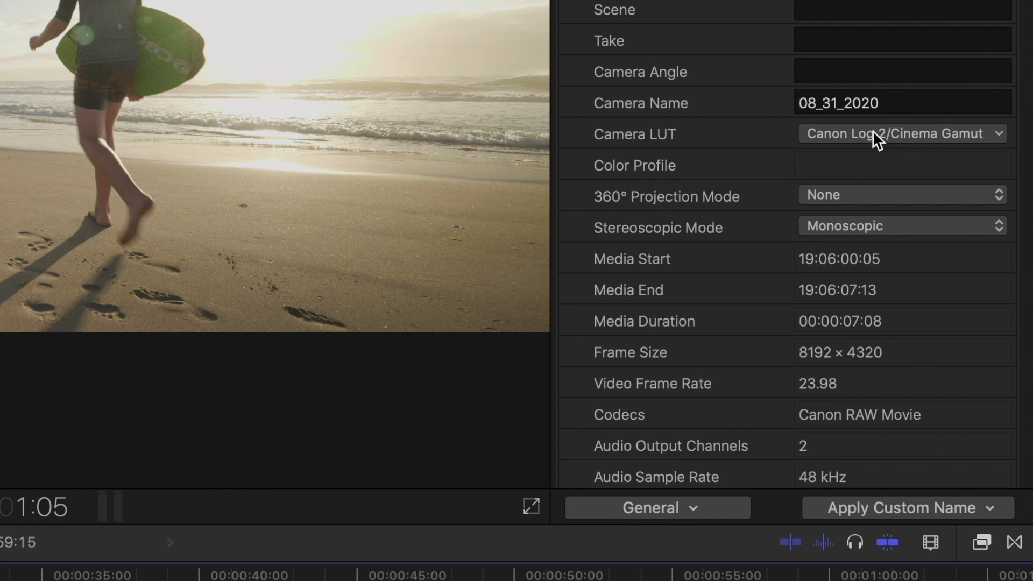
left_click(876, 139)
left_click(889, 141)
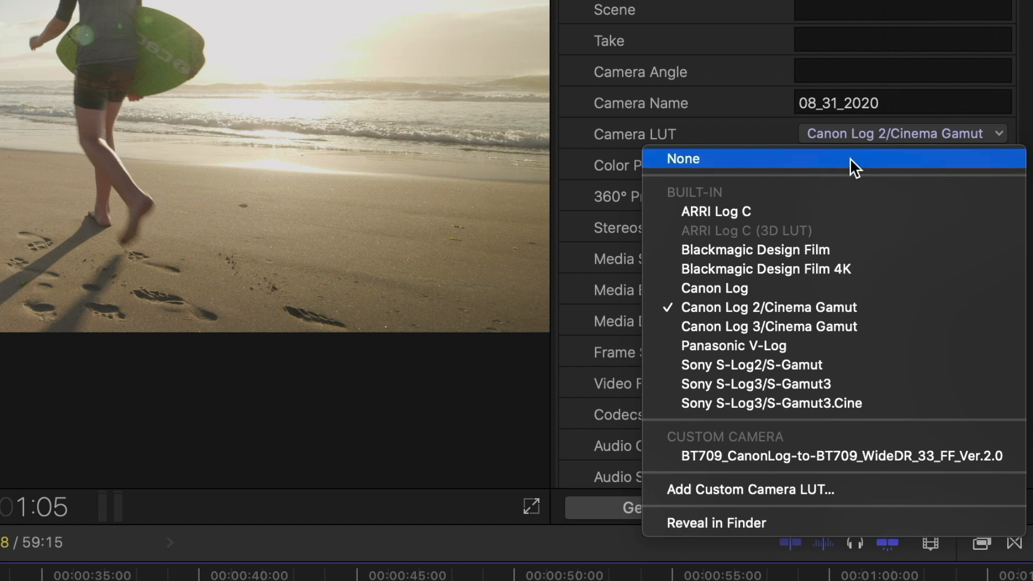
left_click(850, 158)
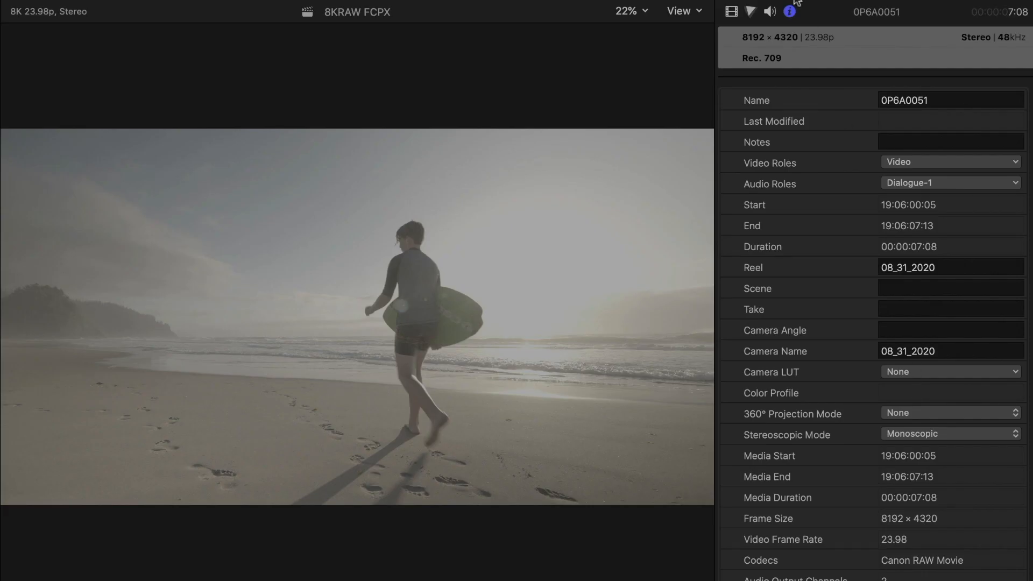
Enable the Color Wheels 1 correction on 0P6A0051, reduce the midtones saturation, and slightly raise the shadows brightness
left_click(751, 12)
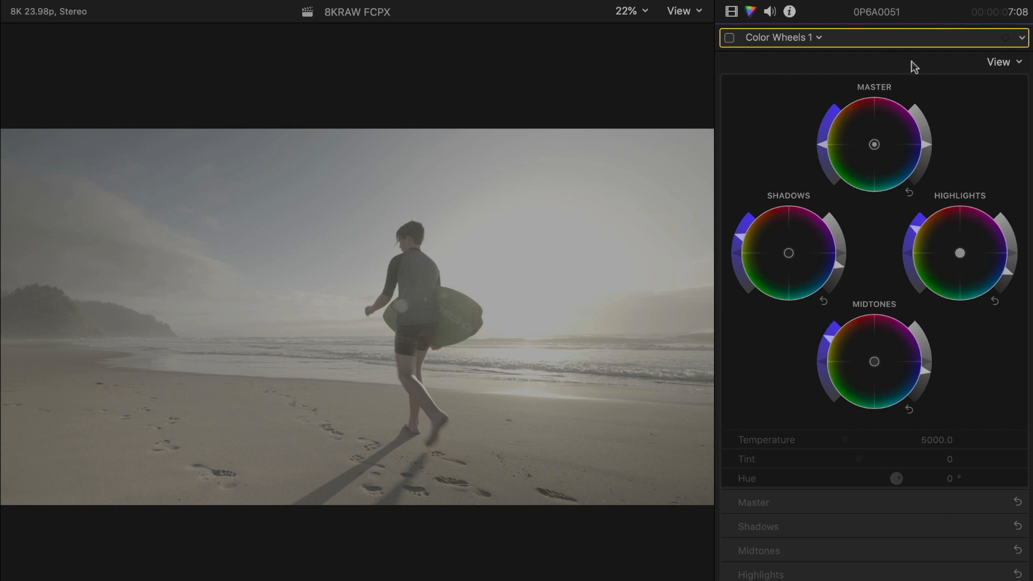
left_click(729, 38)
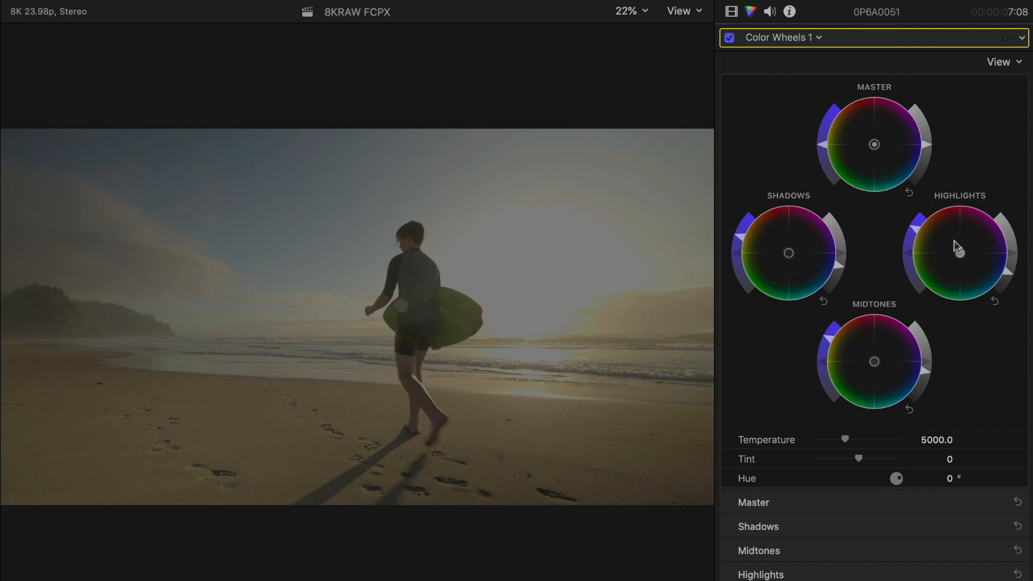
left_click_drag(835, 339, 824, 353)
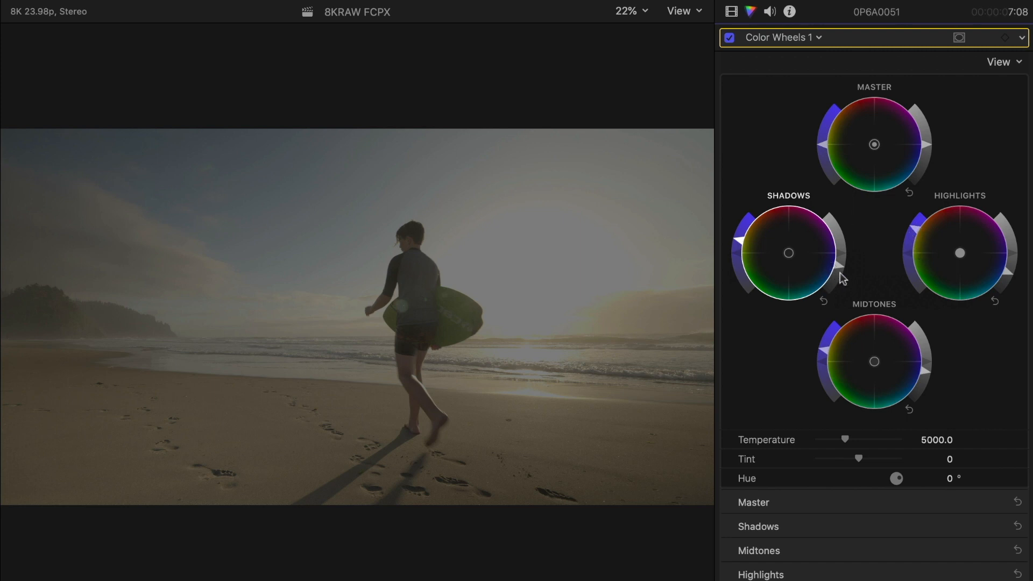
left_click_drag(841, 265, 841, 262)
Fine-tune the midtones and shadows brightness of 0P6A0051 against the Luma waveform, and hide the video scopes
left_click(925, 369)
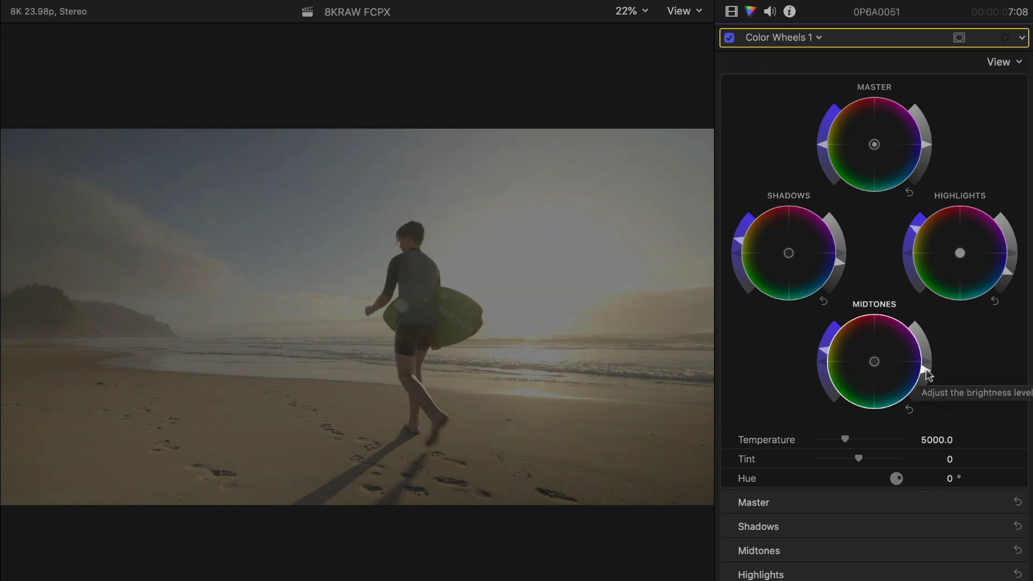
key("super+7")
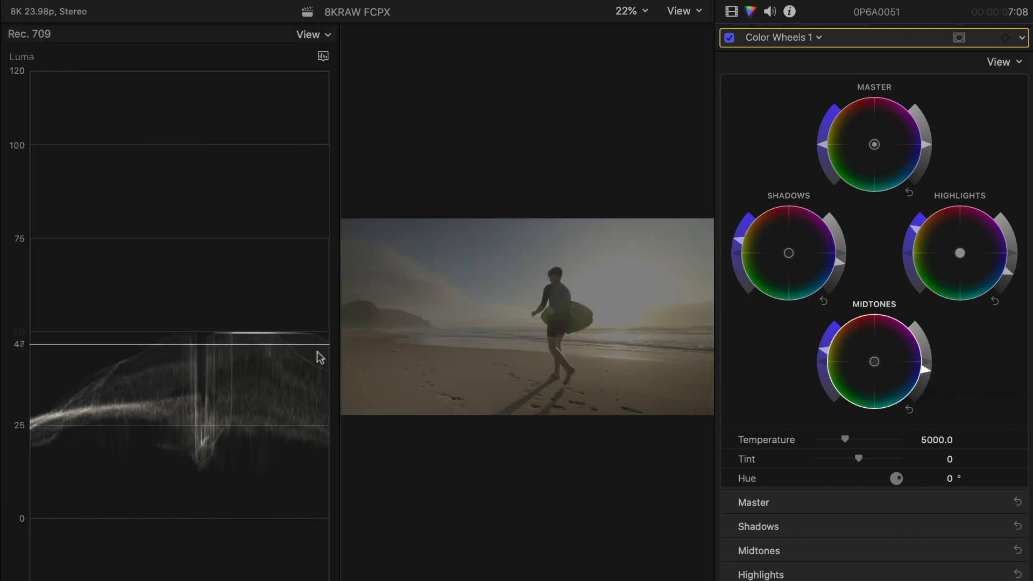
left_click_drag(925, 371, 929, 366)
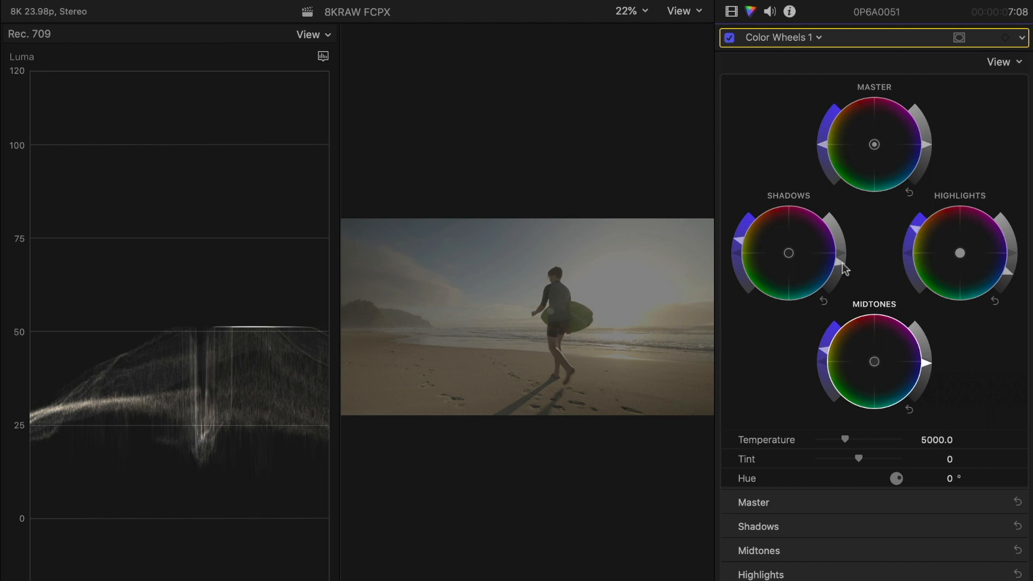
mouse_move(842, 262)
left_mouse_down()
mouse_move(841, 274)
mouse_move(841, 263)
left_mouse_up()
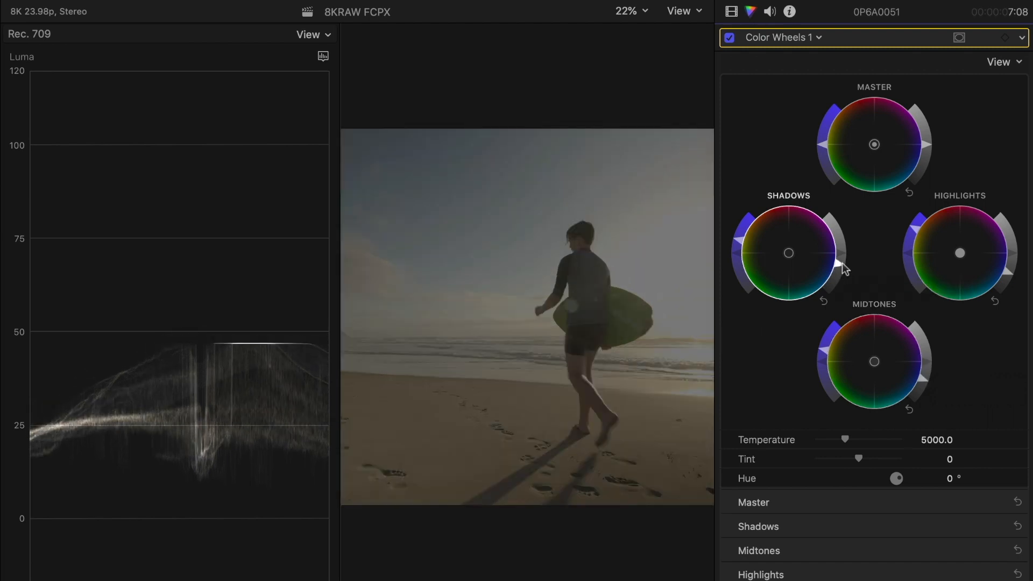
key("super+7")
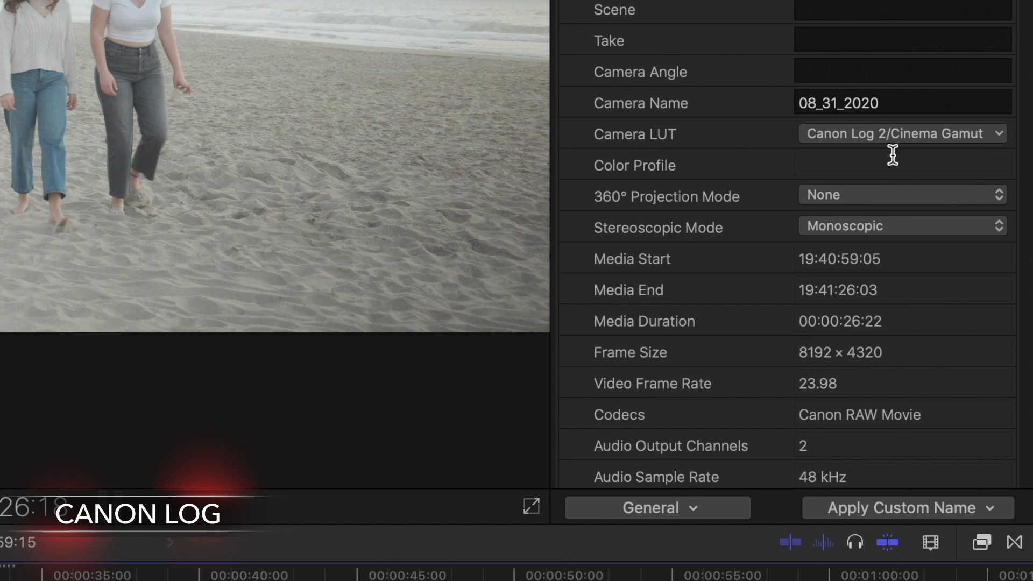
View the Canon lookup table Version 201911 download, and set the Camera LUT of 0P6A0081 to BT709_CanonLog-to-BT709_WideDR_33_FF_Ver.2.0
left_click(900, 132)
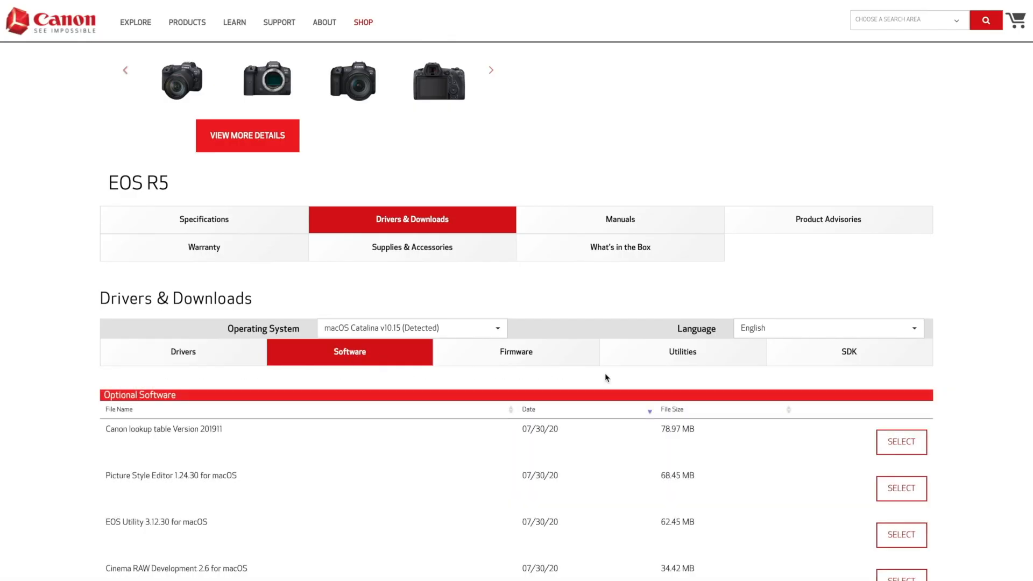
scroll(660, 372, "down", 1)
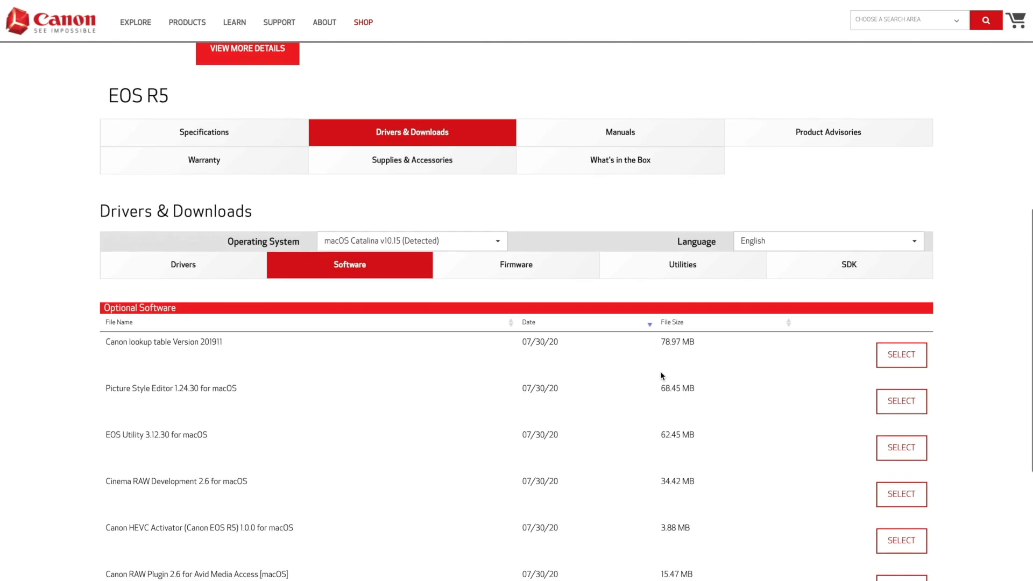
left_click(912, 356)
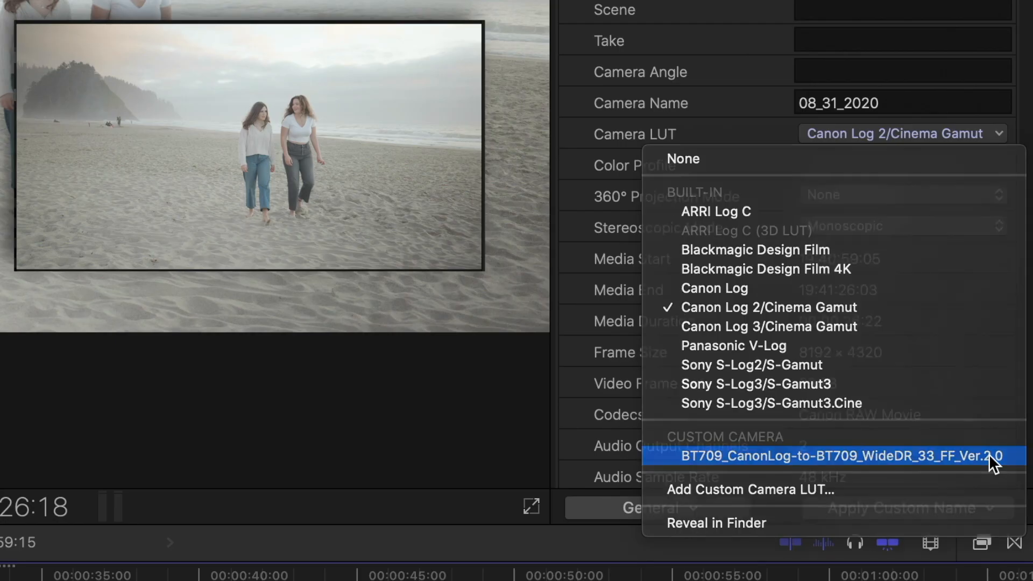
left_click(989, 454)
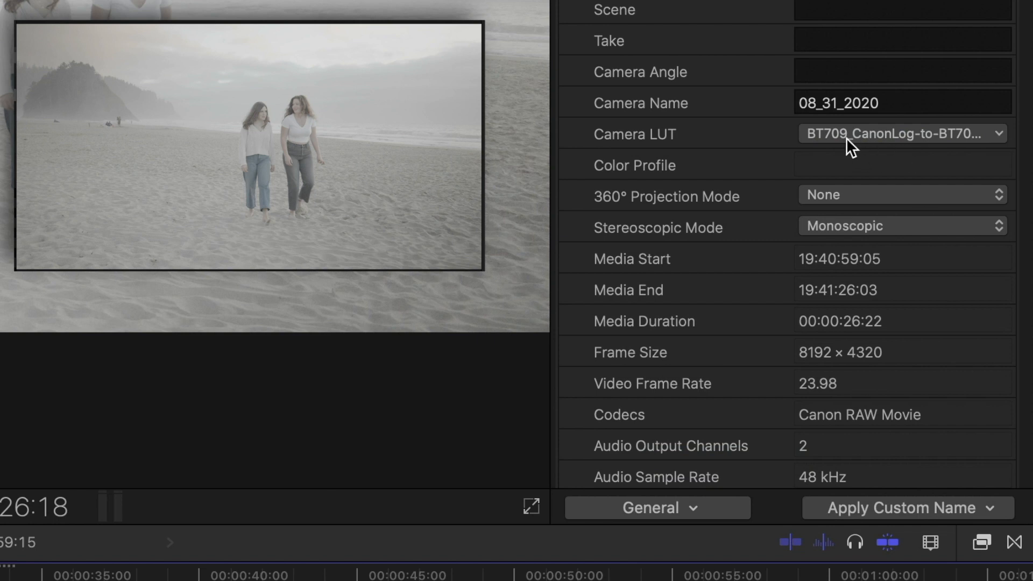
left_click(887, 139)
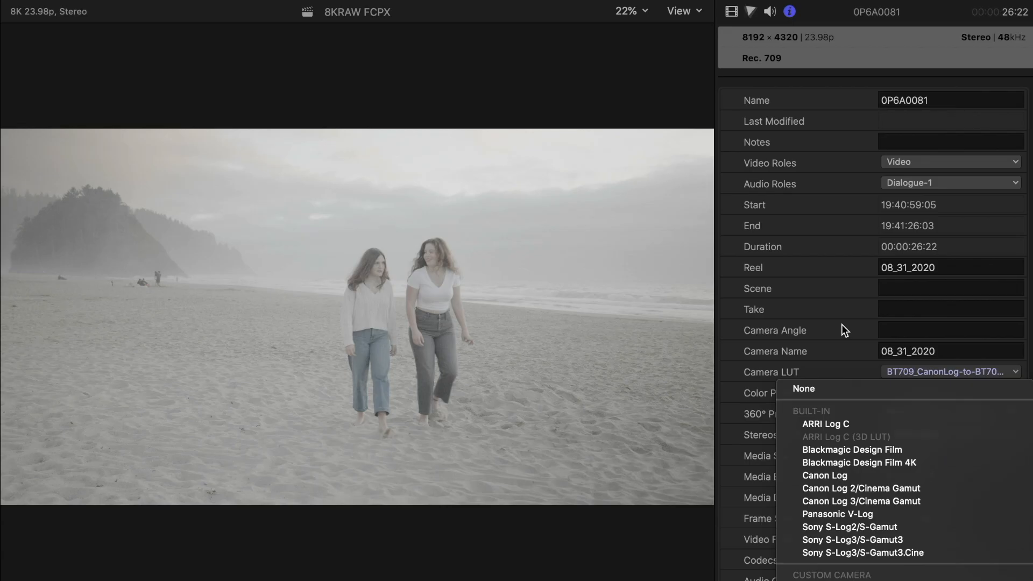
left_click(740, 63)
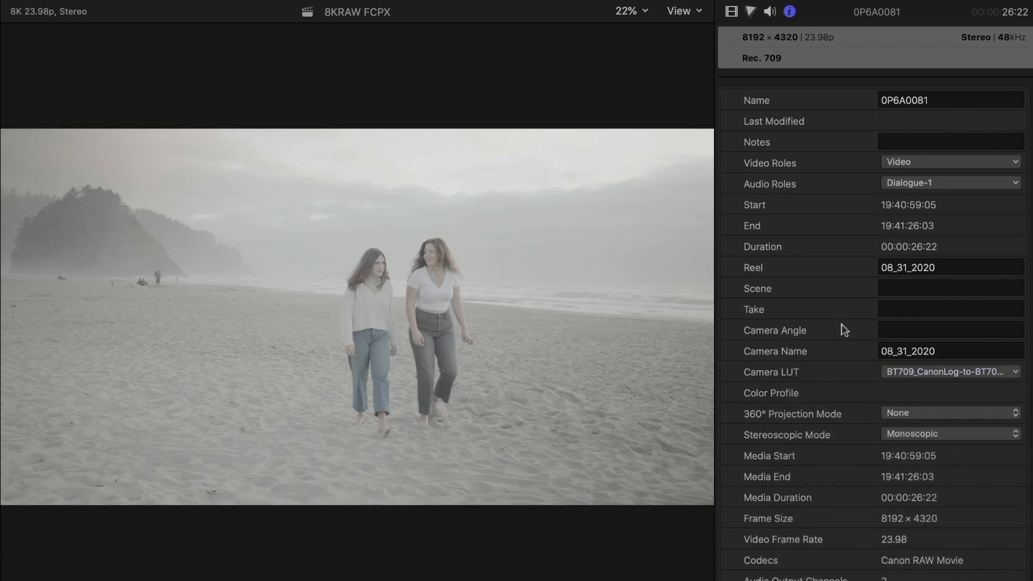
Lower the shadows, midtones and highlights brightness of 0P6A0081 on the color wheels while monitoring the Luma waveform
key("super+6")
key("super+7")
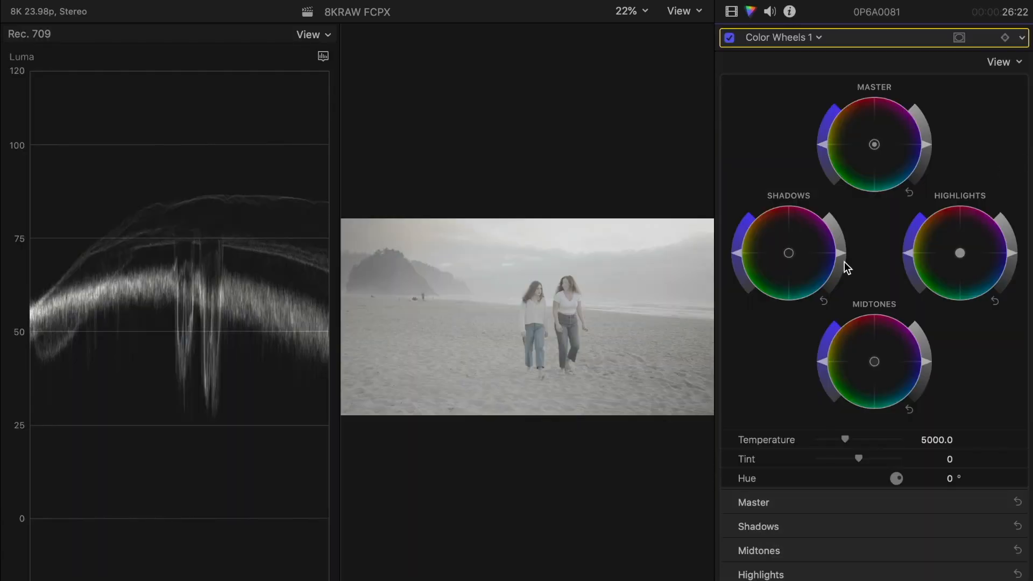
left_click_drag(843, 253, 835, 280)
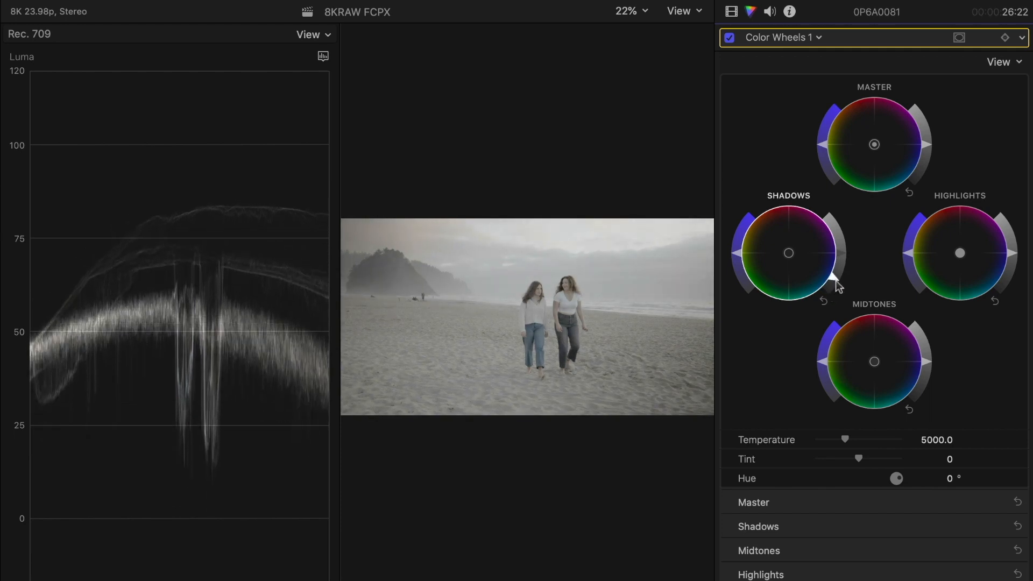
left_click_drag(927, 364, 927, 370)
mouse_move(1013, 253)
left_mouse_down()
mouse_move(1009, 272)
mouse_move(1011, 260)
left_mouse_up()
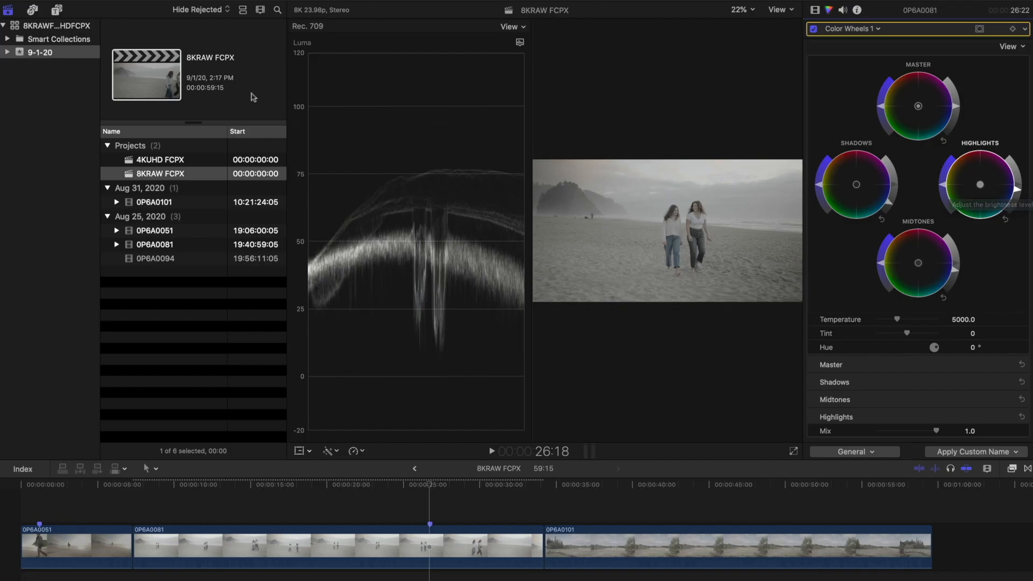
Open the 4KUHD FCPX project and scrub through the 0P6A0094 clip to choose a frame for grading
double_click(180, 159)
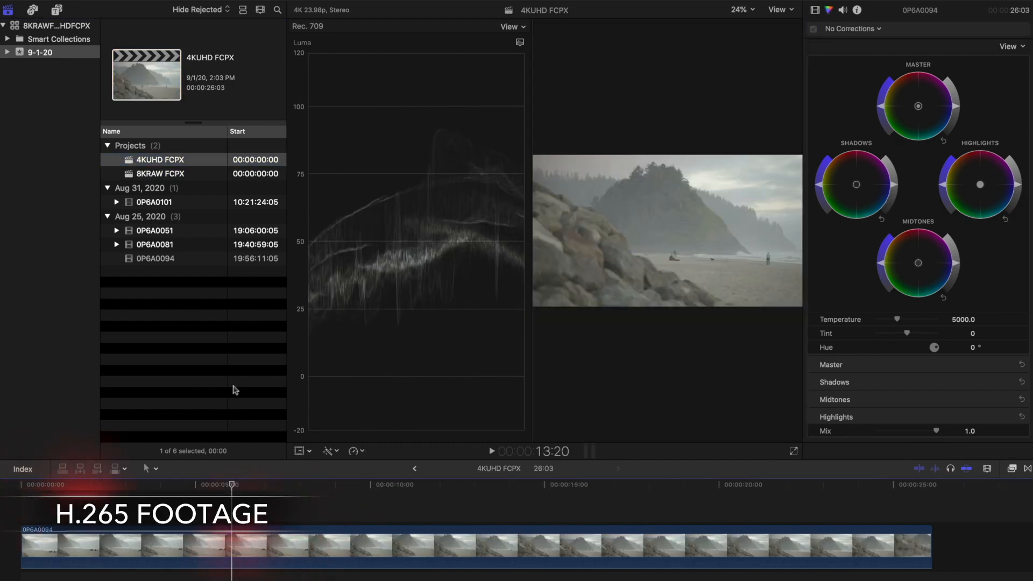
left_click(503, 486)
left_click_drag(510, 489, 455, 487)
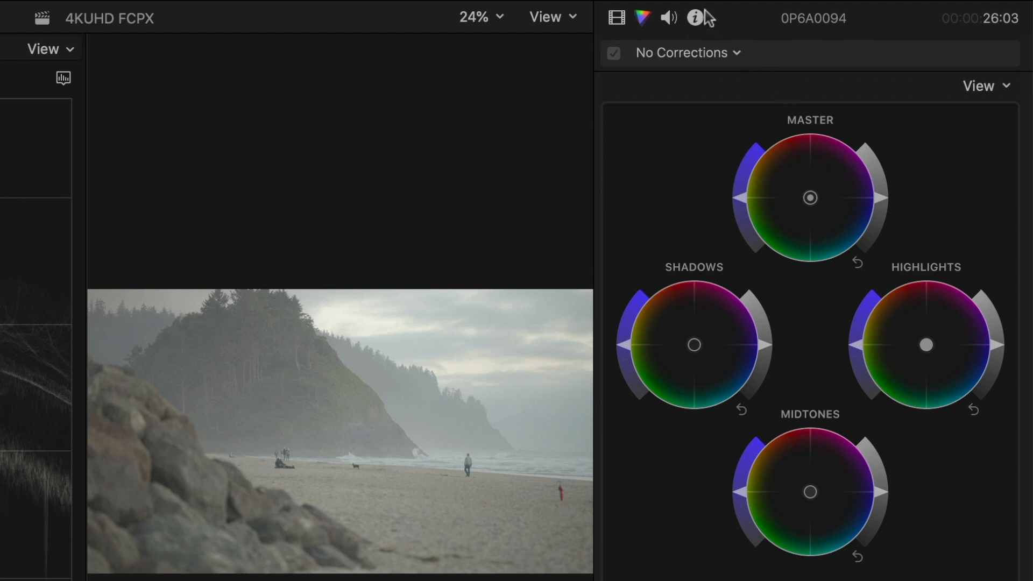
Try BT709_CanonLog-to-BT709_WideDR_33_FF_Ver.2.0 as the Camera LUT of 0P6A0094, and set it back to None
left_click(857, 10)
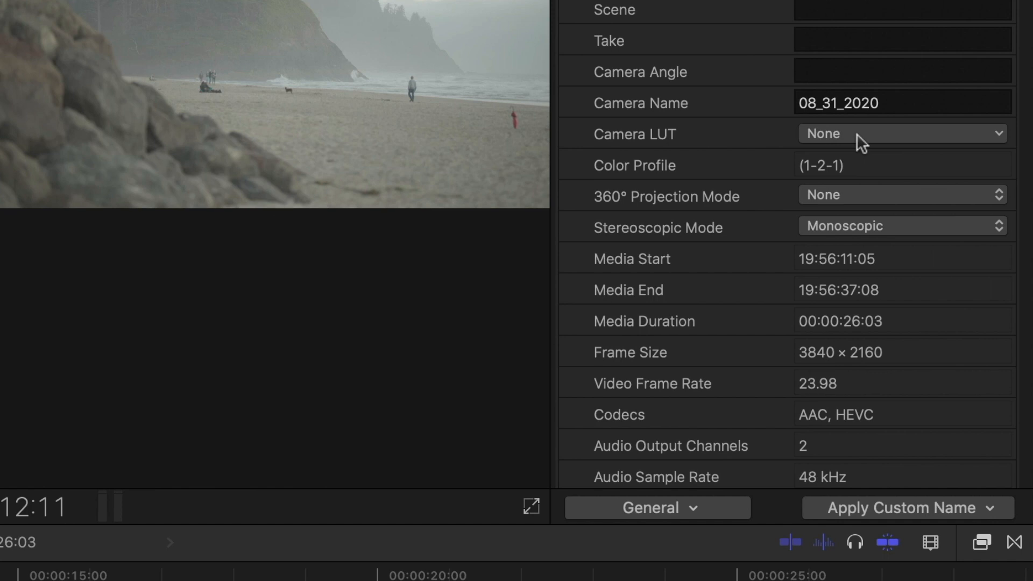
left_click(857, 133)
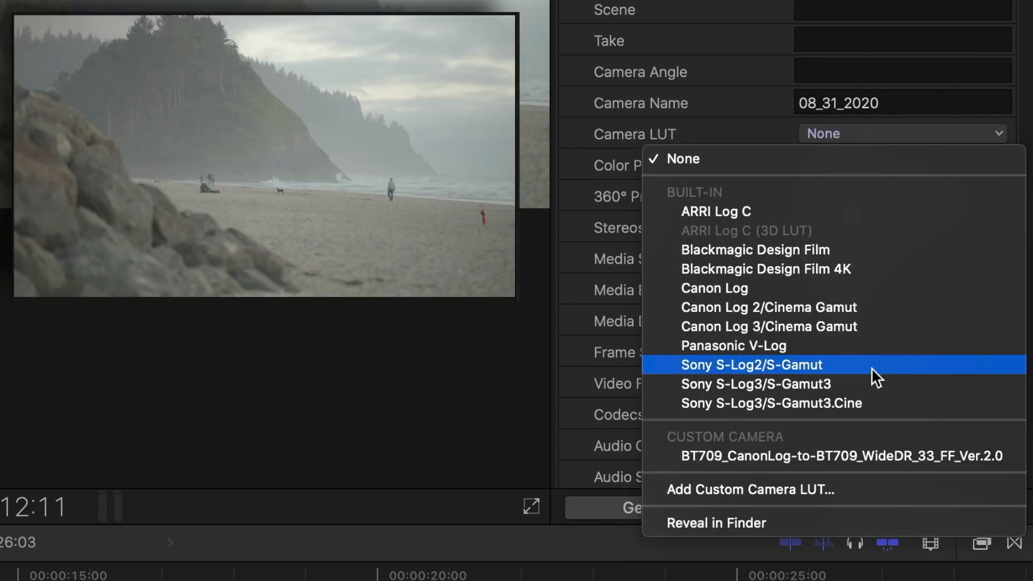
left_click(876, 450)
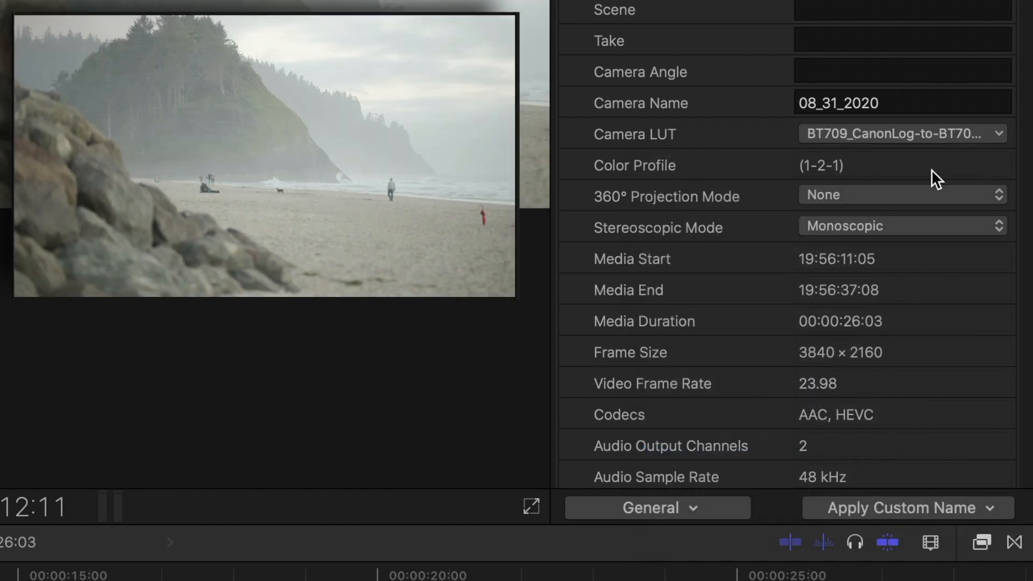
left_click(922, 133)
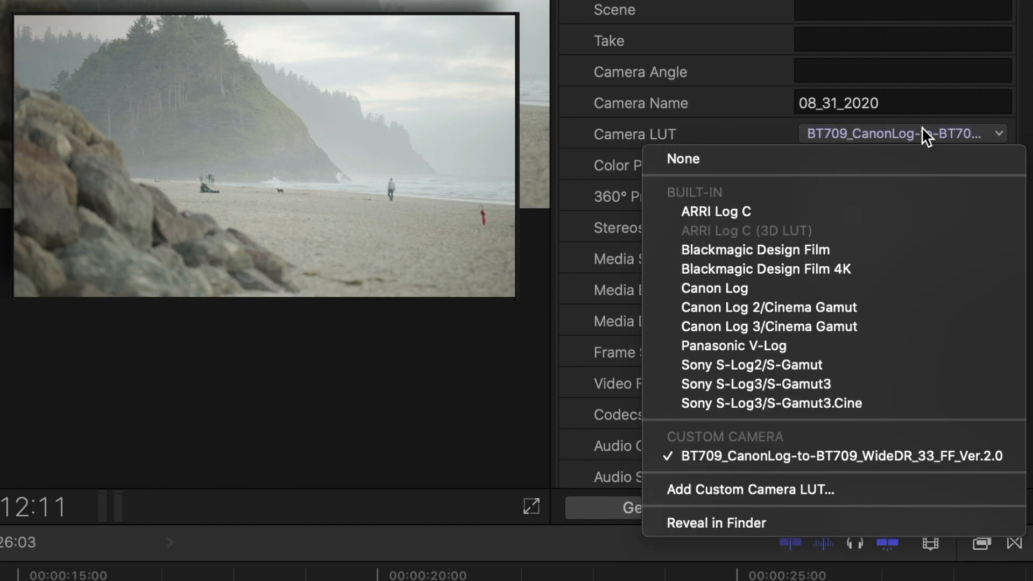
left_click(832, 161)
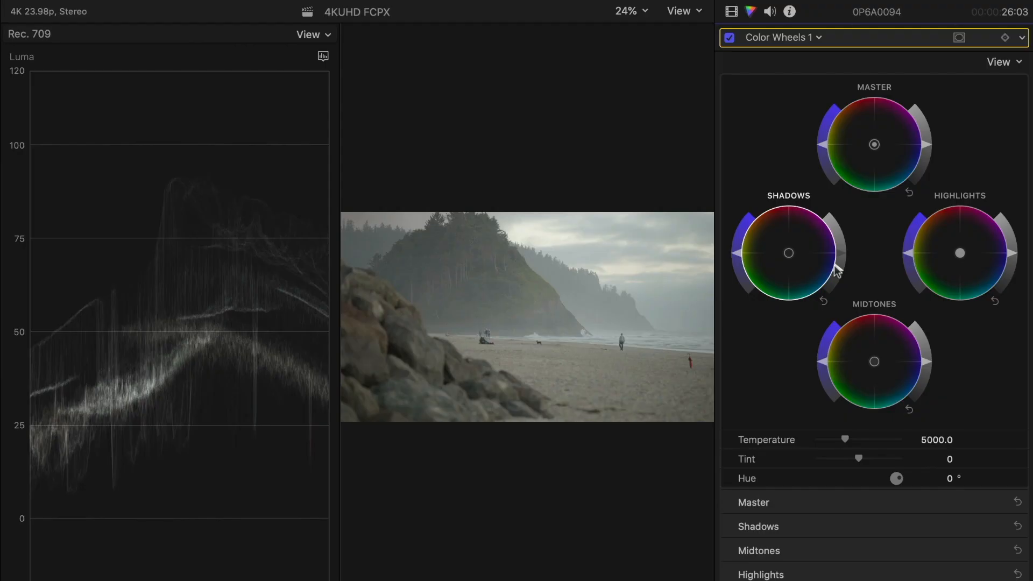
Lower the shadows brightness of 0P6A0094 on the color wheels, and set its Camera LUT to BT709_CanonLog-to-BT709_WideDR_33_FF_Ver.2.0
left_click_drag(838, 266, 837, 267)
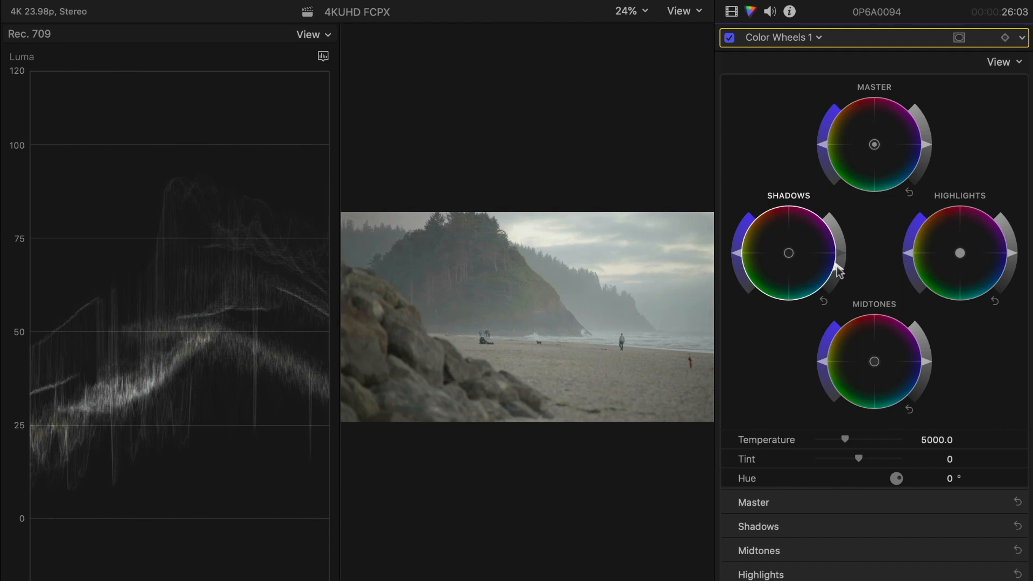
left_click(790, 11)
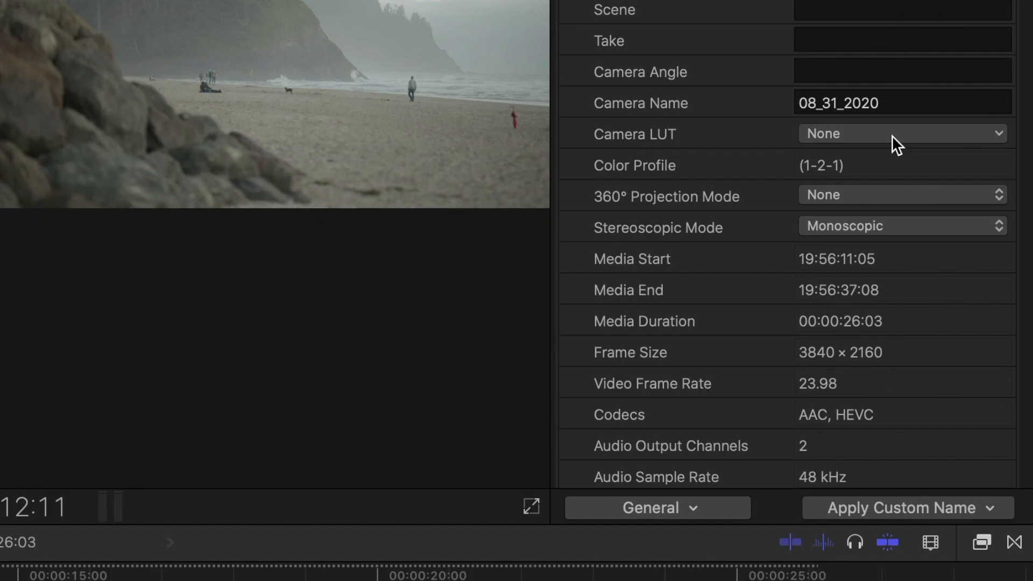
left_click(943, 372)
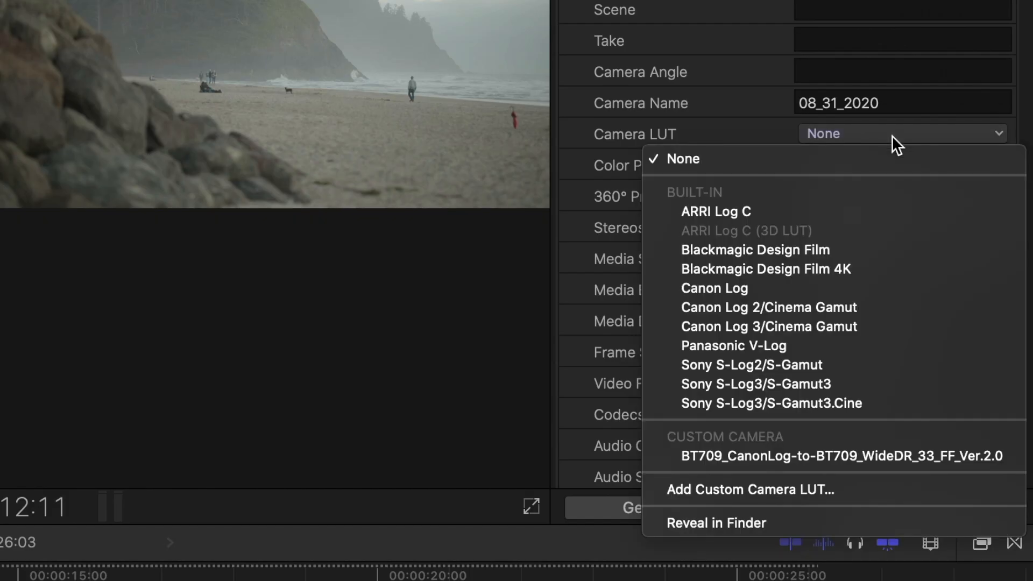
left_click(889, 452)
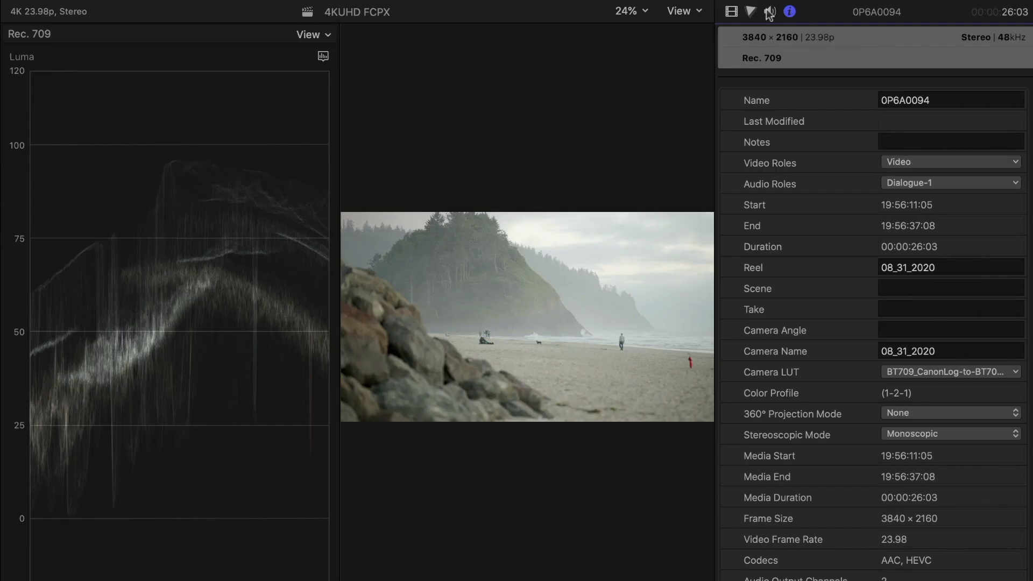
Lower the highlights brightness of 0P6A0094 slightly on the color wheels, and fine-tune its midtones brightness
left_click(752, 12)
mouse_move(1013, 256)
left_mouse_down()
mouse_move(1013, 272)
mouse_move(1012, 259)
left_mouse_up()
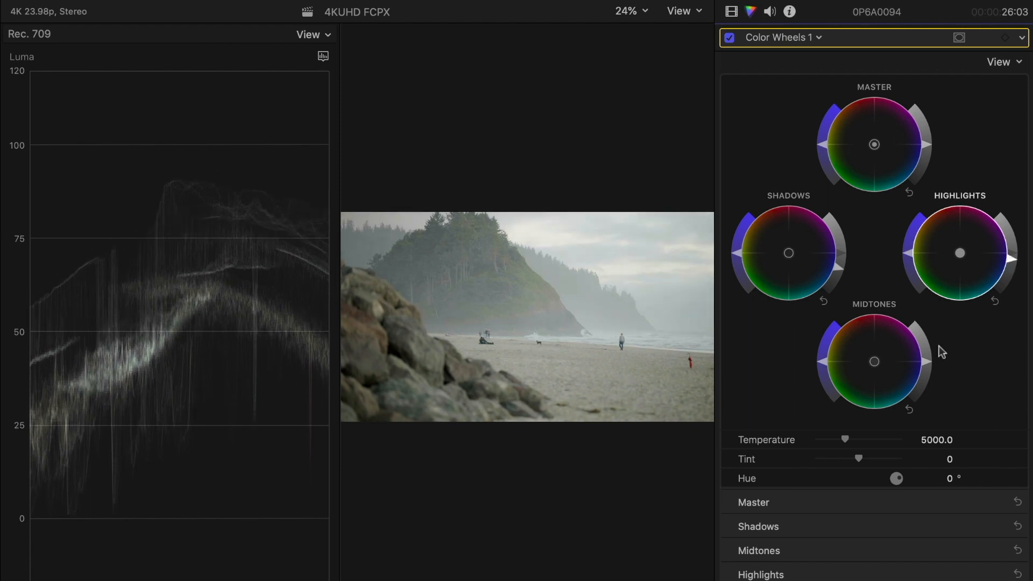
left_click_drag(927, 364, 931, 359)
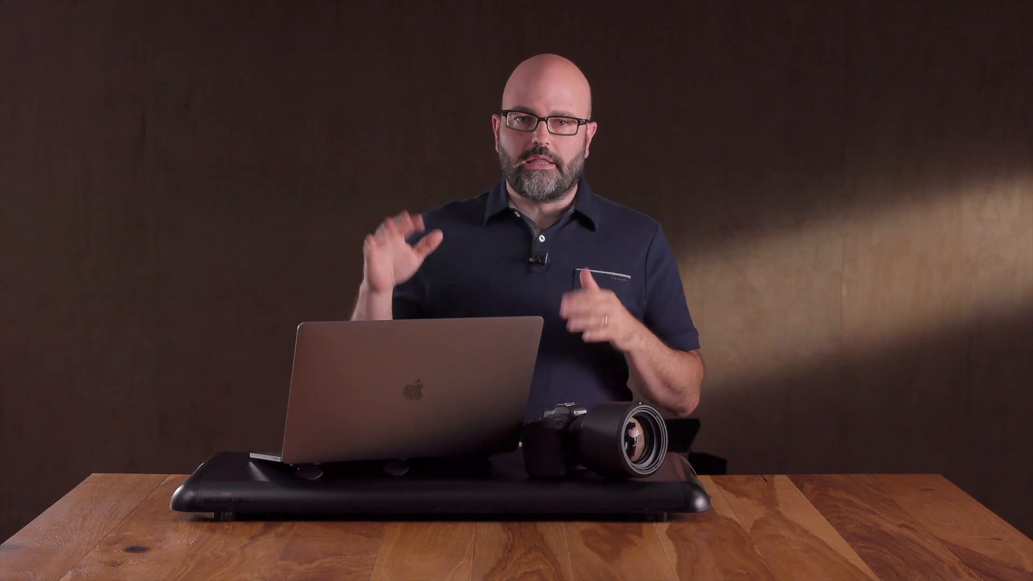